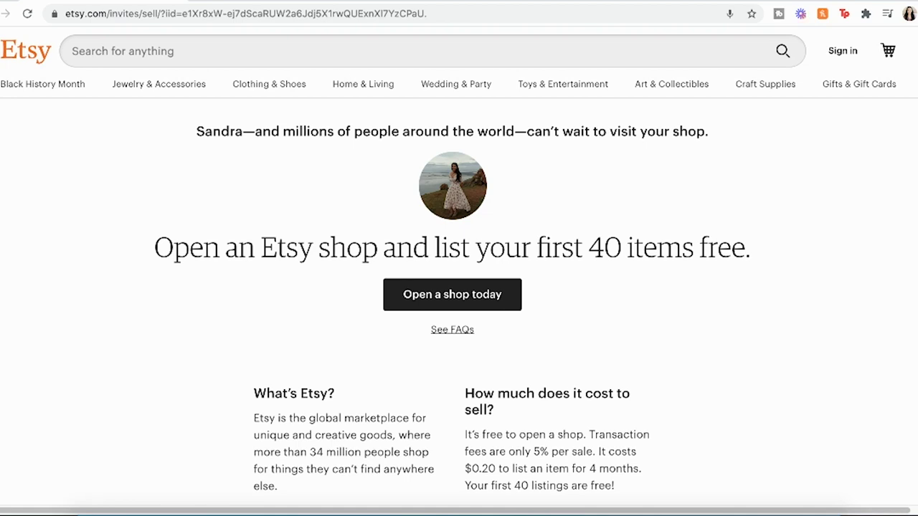
# Start opening a new Etsy shop from 'Open a shop today'.
pyautogui.click(484, 312)
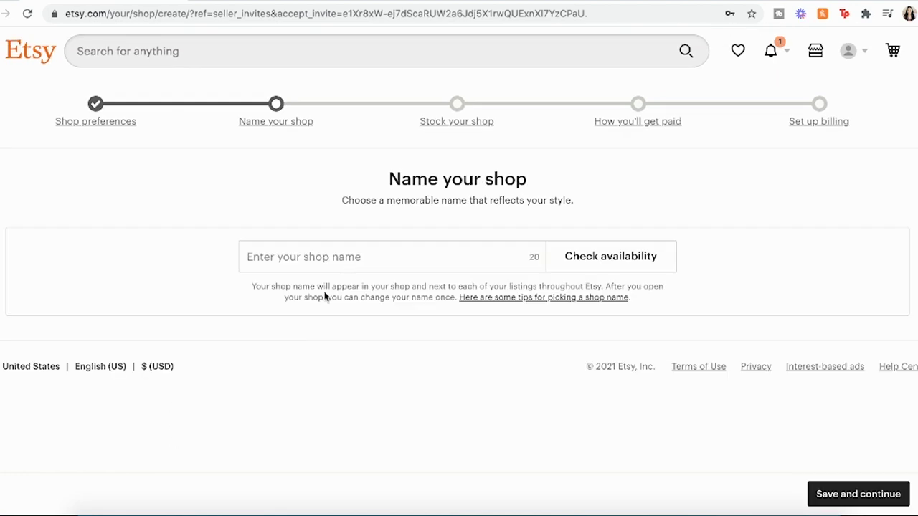
# Enter 'AllDayDesigner' as the new shop's name.
pyautogui.click(363, 254)
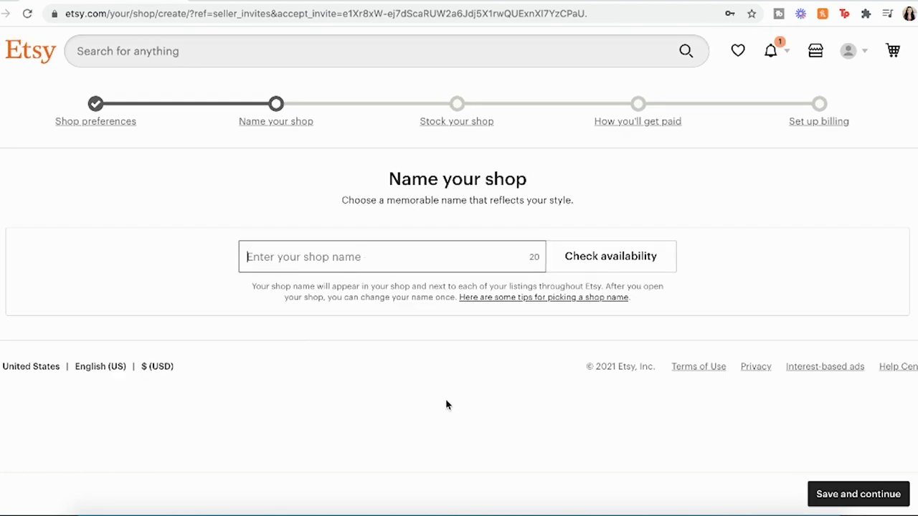
pyautogui.write('All')
pyautogui.write('DayDesigner')
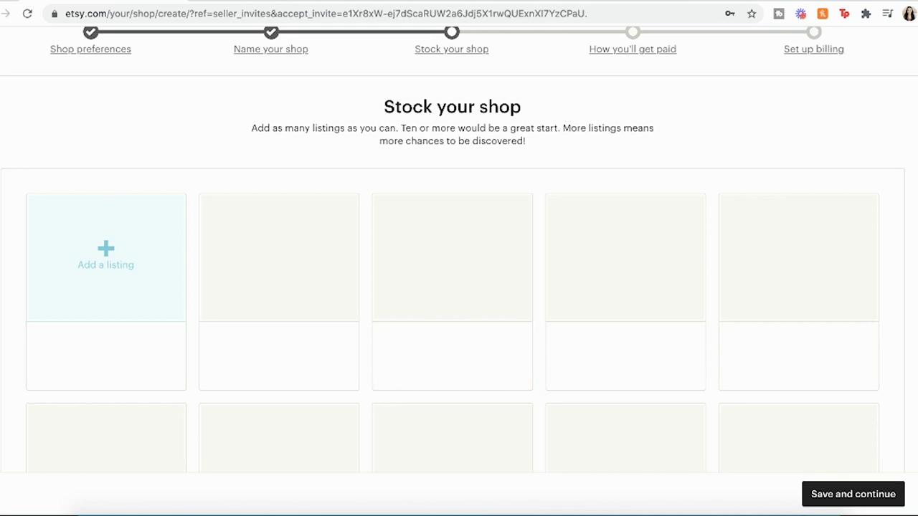
pyautogui.scroll(1, 910, 121)
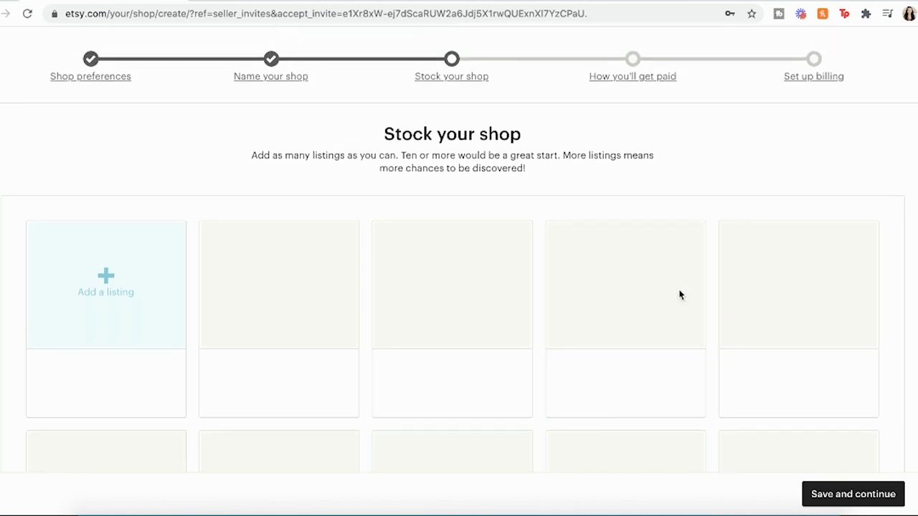
# Create the first listing and upload birdhousemock.jpg from OPENSHOP > PRODUCT MOCKUPS as its photo.
pyautogui.click(130, 300)
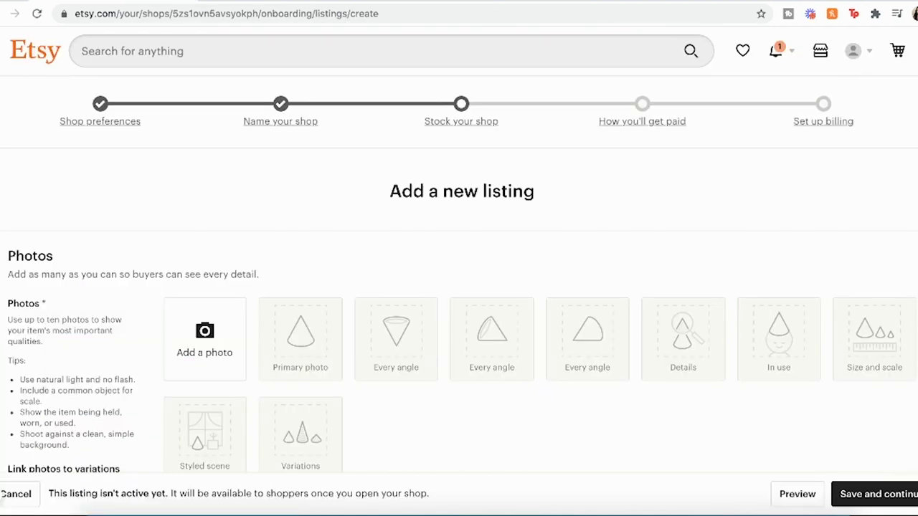
pyautogui.scroll(-3, 393, 154)
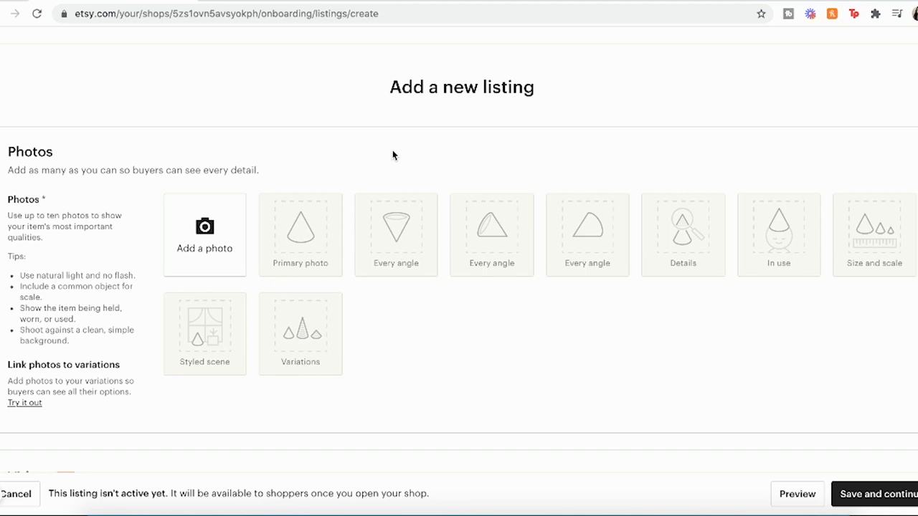
pyautogui.click(218, 235)
pyautogui.doubleClick(434, 240)
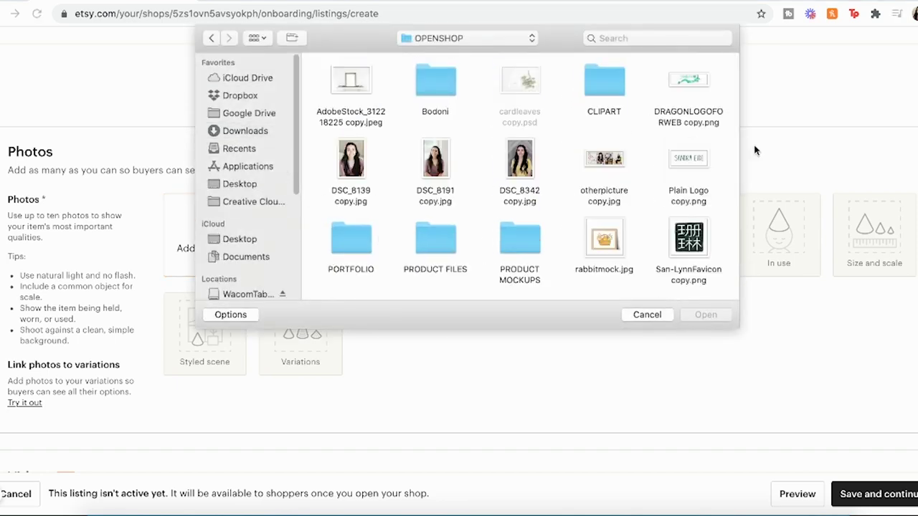
pyautogui.doubleClick(529, 241)
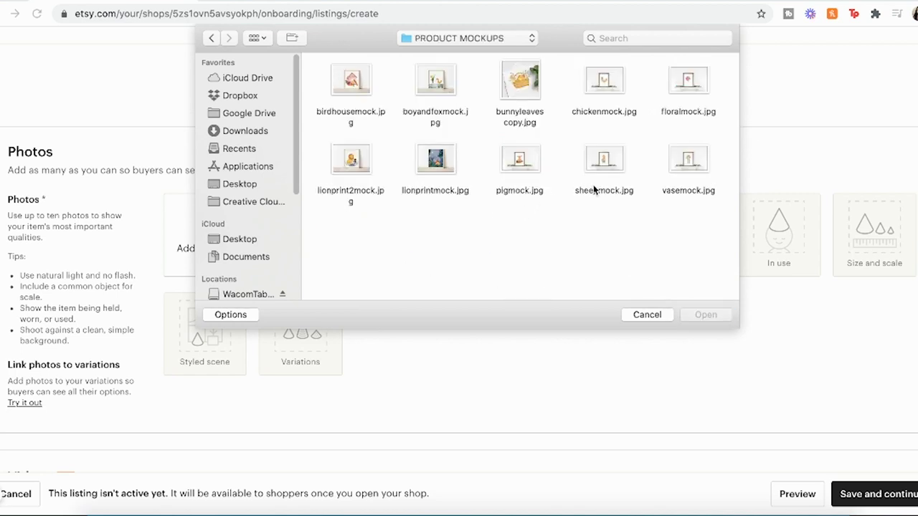
pyautogui.click(352, 85)
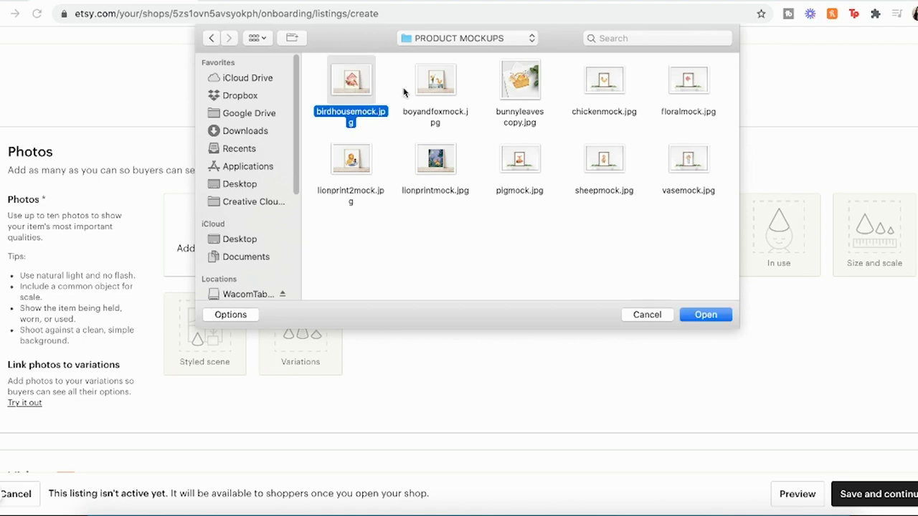
pyautogui.click(716, 317)
# Zoom and recenter the primary photo's thumbnail on the print, then save it.
pyautogui.scroll(-3, 273, 316)
pyautogui.click(331, 329)
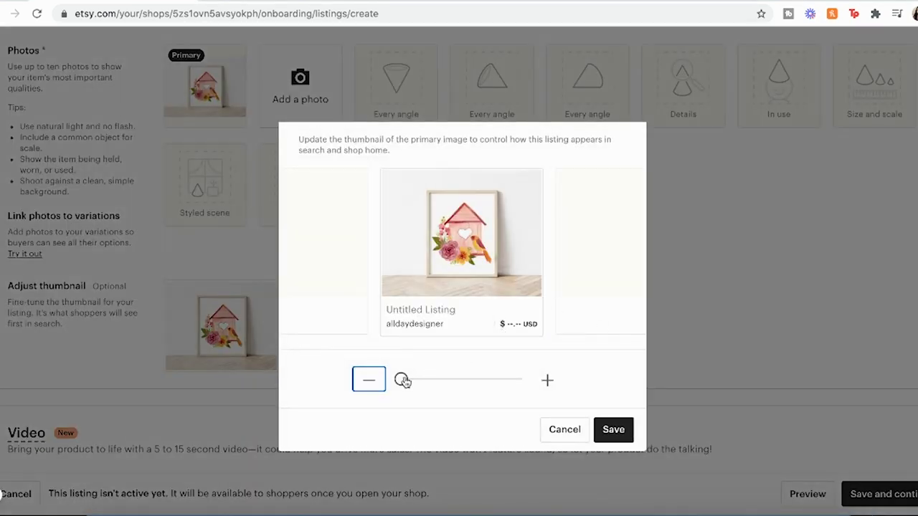
pyautogui.moveTo(402, 380); pyautogui.dragTo(445, 379)
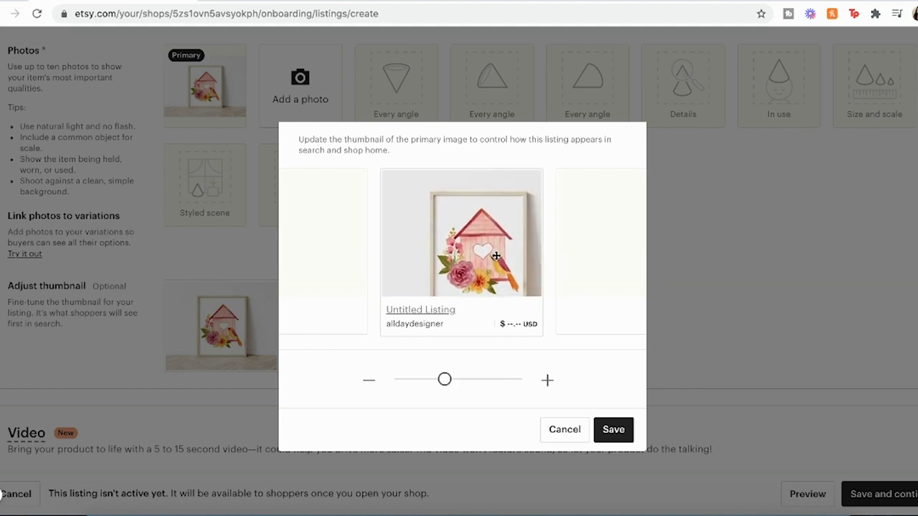
pyautogui.moveTo(491, 252); pyautogui.dragTo(479, 239)
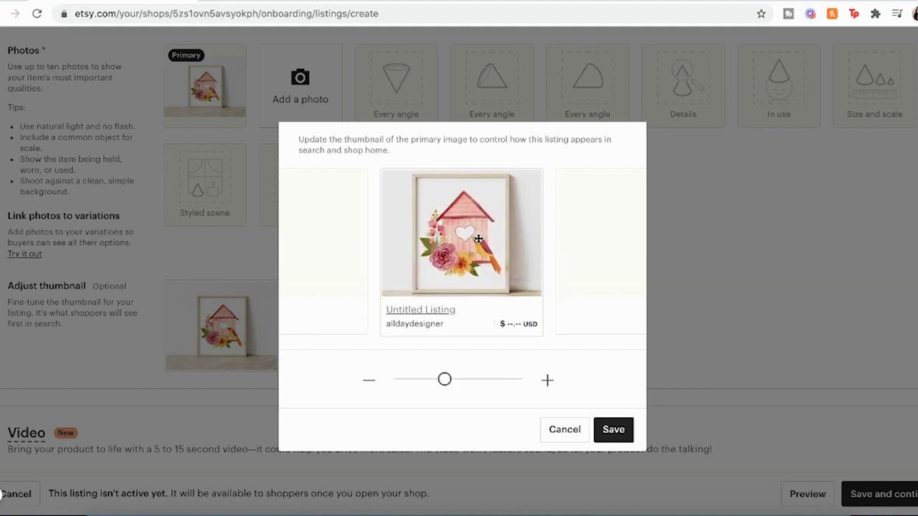
pyautogui.click(613, 430)
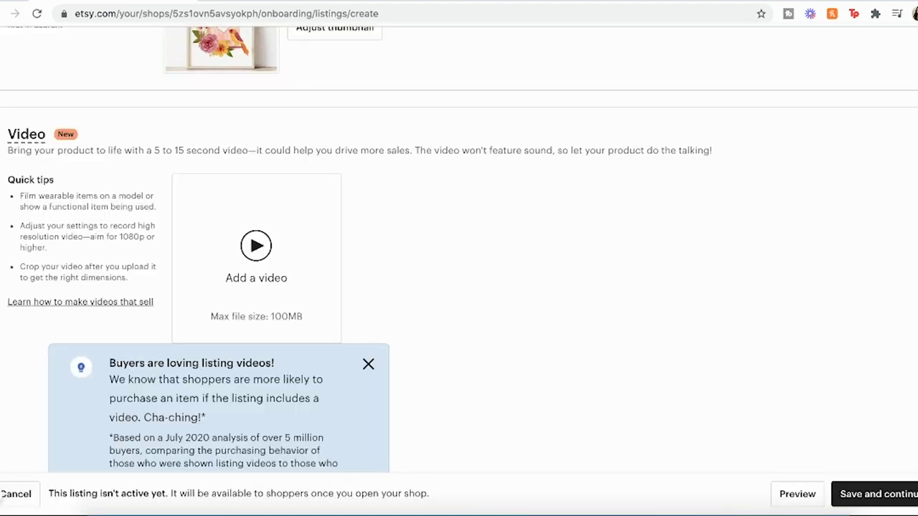
# Title the listing, ending with 'Watercolor Bird Digital Printable, Bird Painting, Spring Digital'.
pyautogui.scroll(-7, 459, 249)
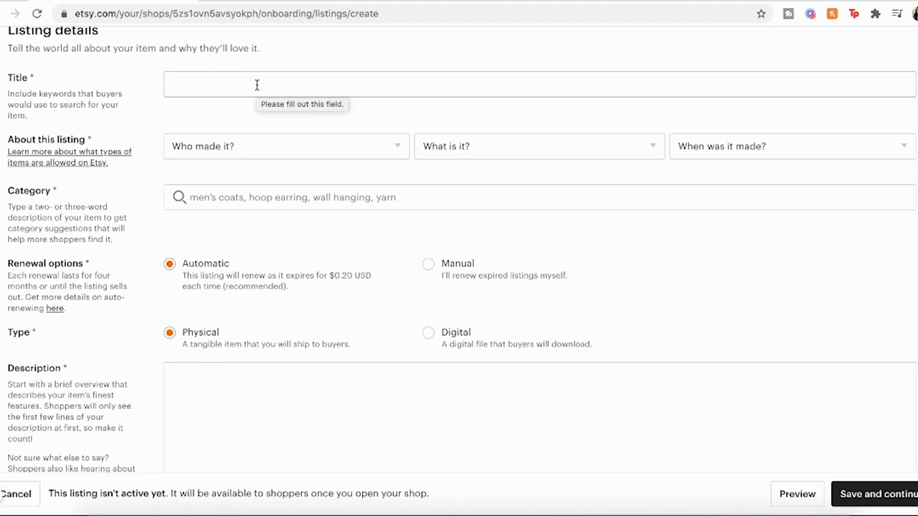
pyautogui.click(257, 84)
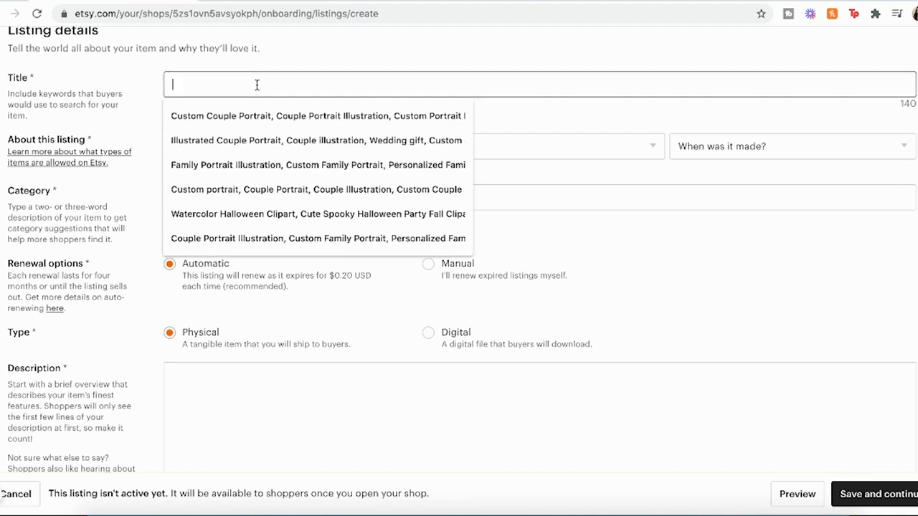
pyautogui.write('Watercolor Floral Birdhouse Print,')
pyautogui.scroll(2, 465, 258)
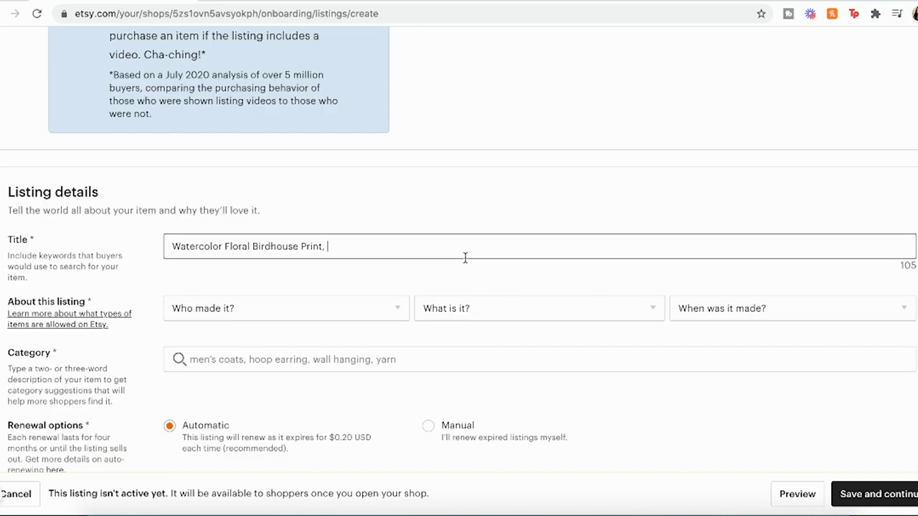
pyautogui.write('Watercolor Bird Digi')
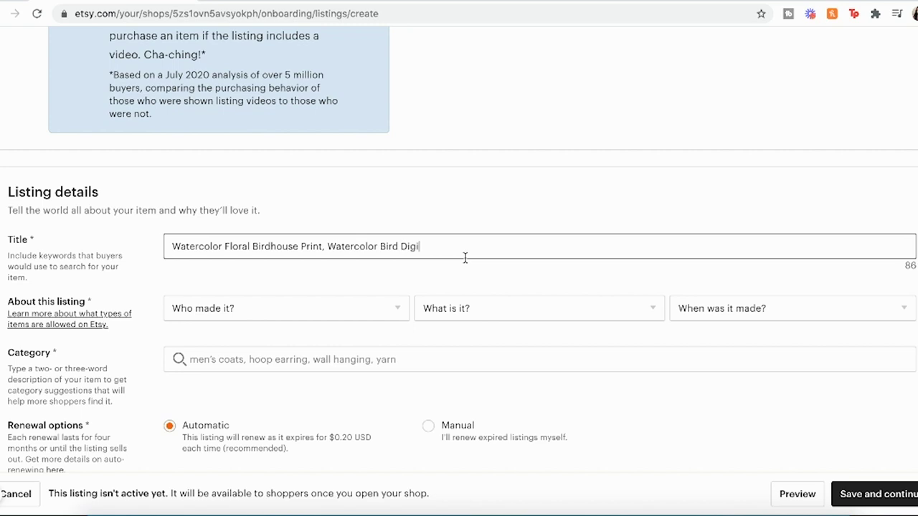
pyautogui.write('tal Printable, Bird Painting, Spring ')
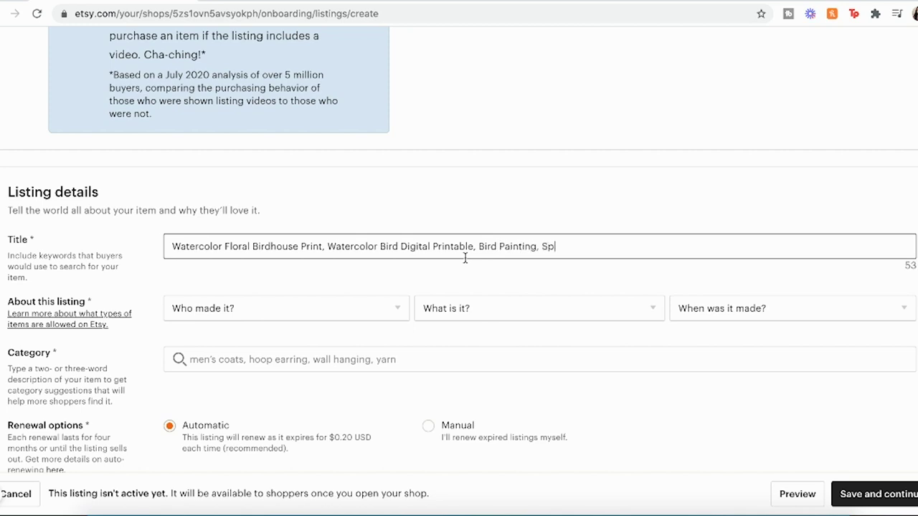
pyautogui.write('Digital Print, Wall Decor')
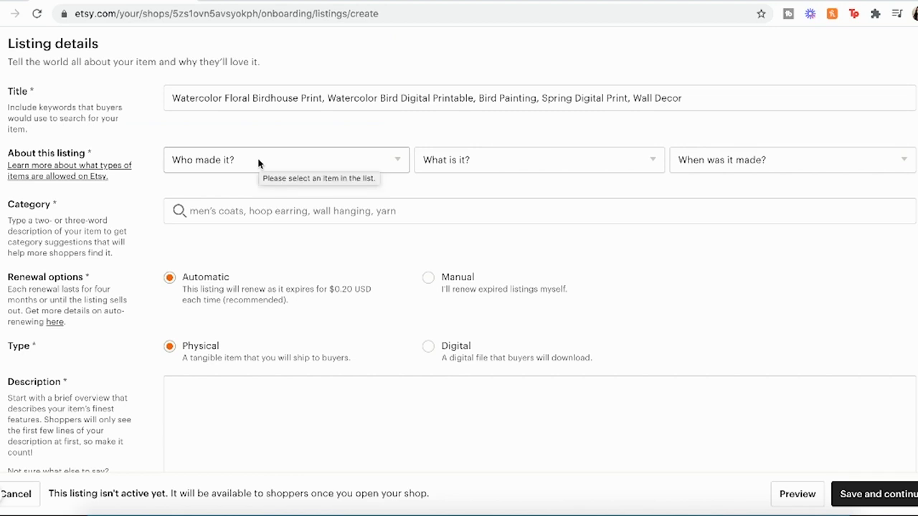
# Mark the item as made by you, a finished product, made 2020 - 2021.
pyautogui.click(260, 164)
pyautogui.click(294, 186)
pyautogui.click(442, 159)
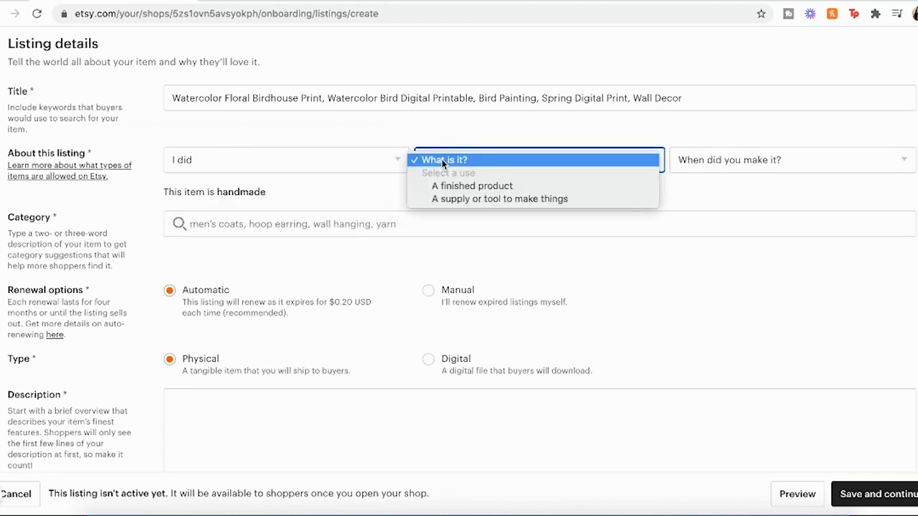
pyautogui.click(471, 185)
pyautogui.click(785, 170)
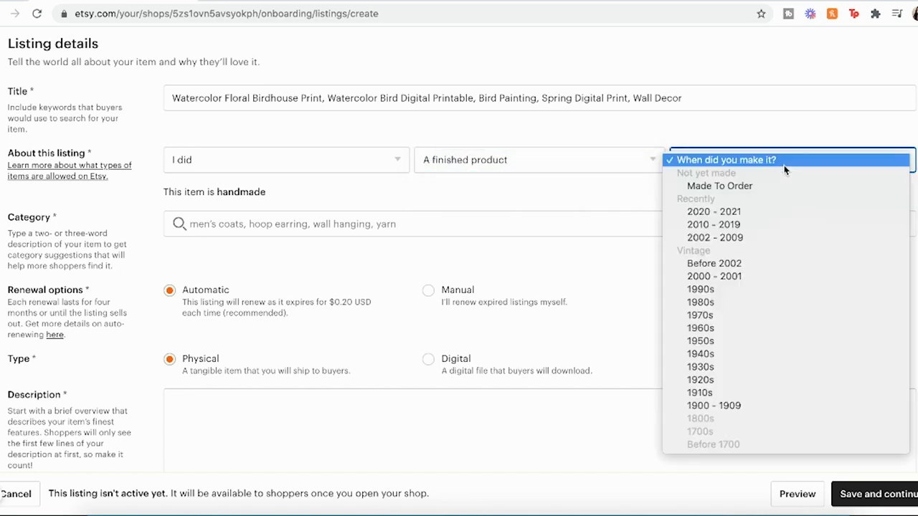
pyautogui.click(781, 212)
# Search 'digital printables' and set the category to Digital Prints.
pyautogui.click(248, 225)
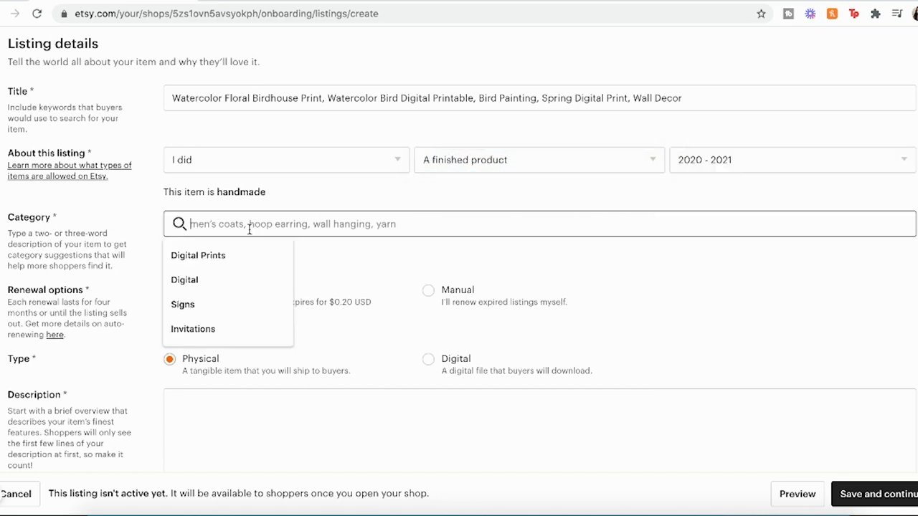
pyautogui.write('digital print')
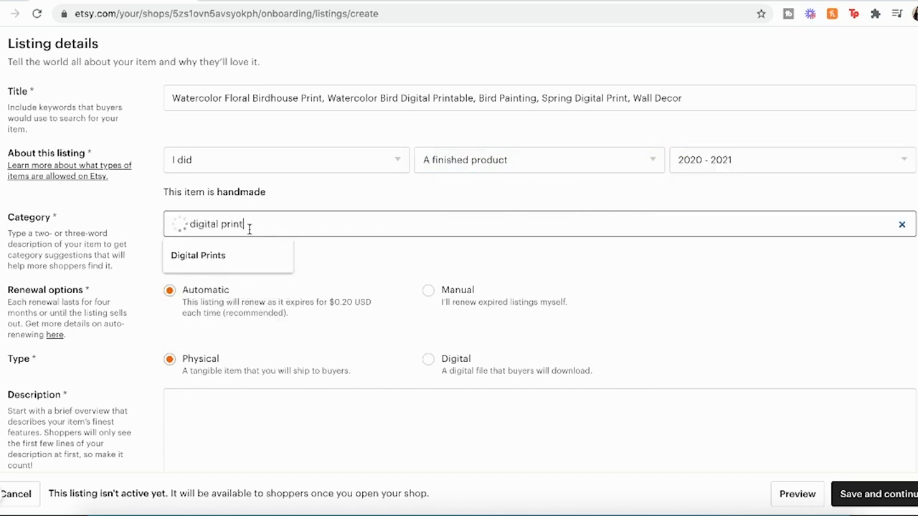
pyautogui.write('ables')
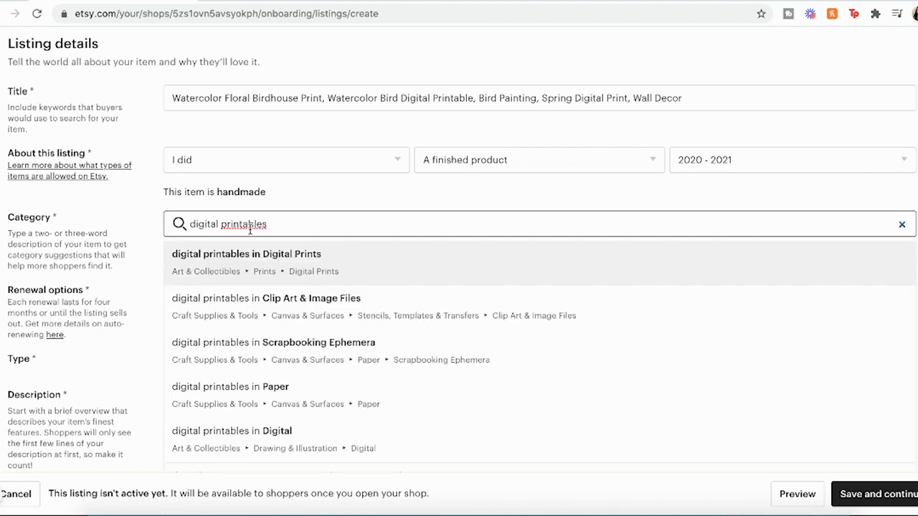
pyautogui.click(275, 261)
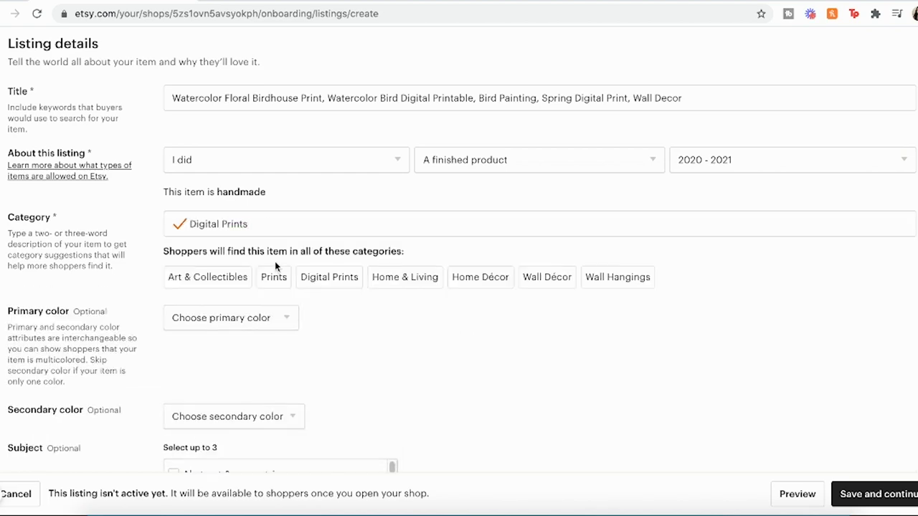
pyautogui.scroll(-4, 459, 258)
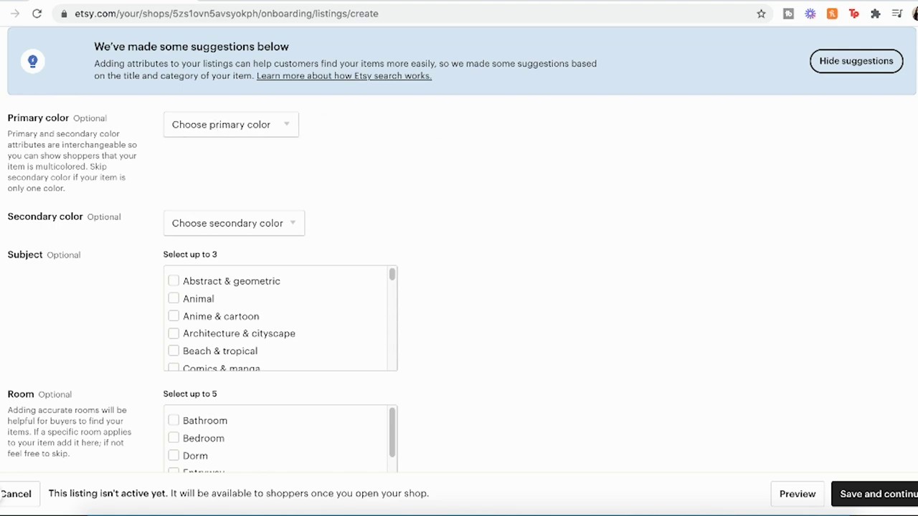
pyautogui.scroll(-3, 459, 251)
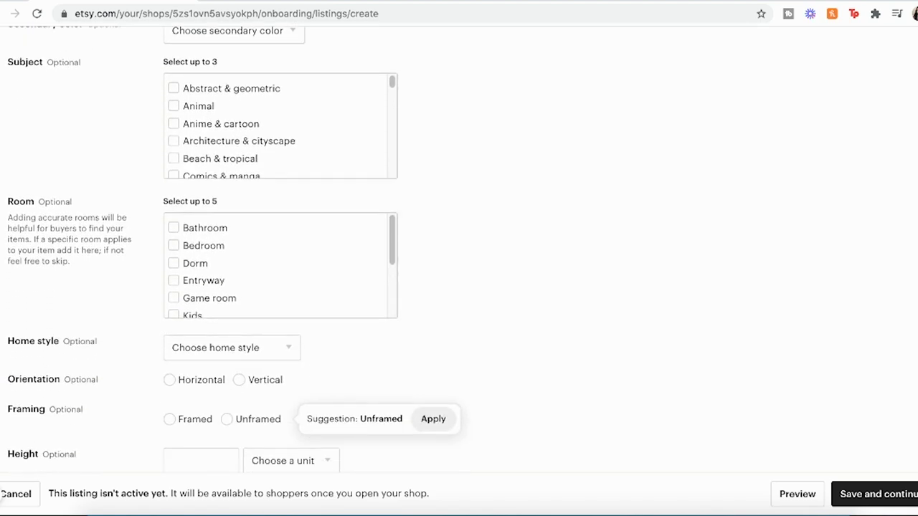
pyautogui.scroll(-1, 459, 251)
pyautogui.scroll(-2, 219, 359)
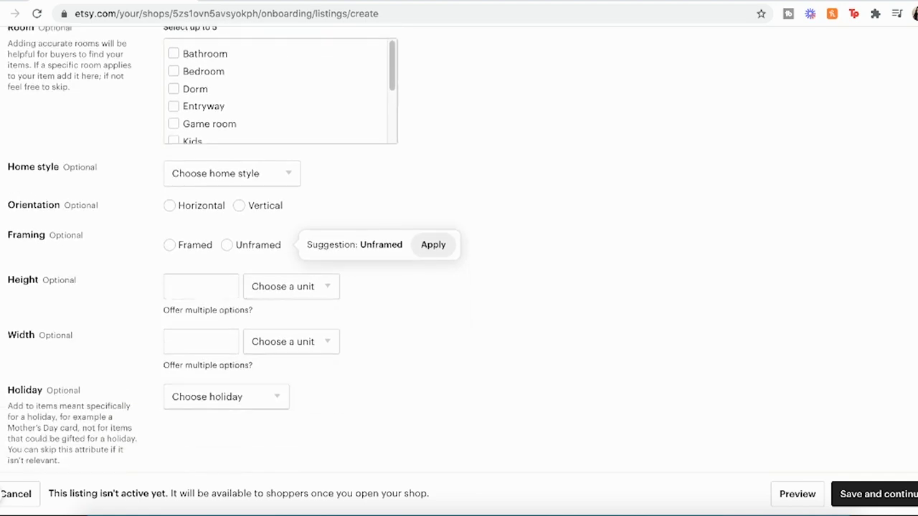
pyautogui.click(217, 358)
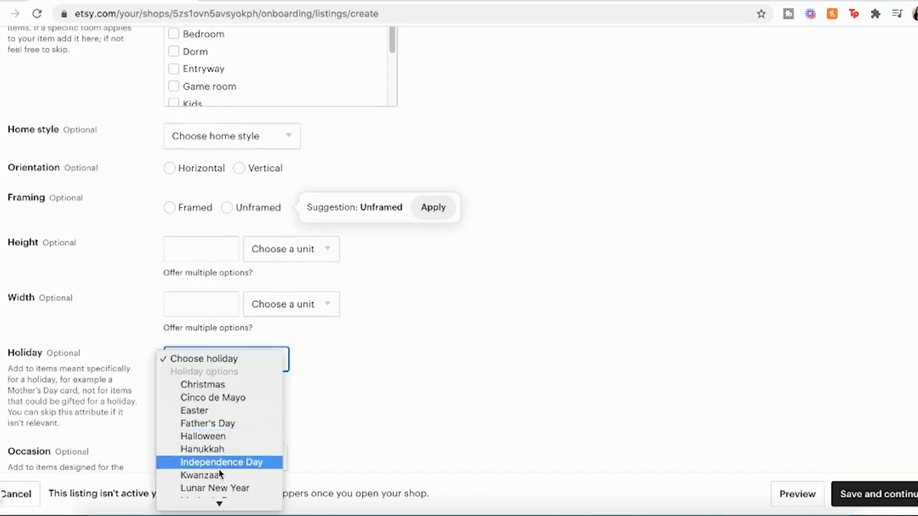
pyautogui.scroll(-2, 208, 481)
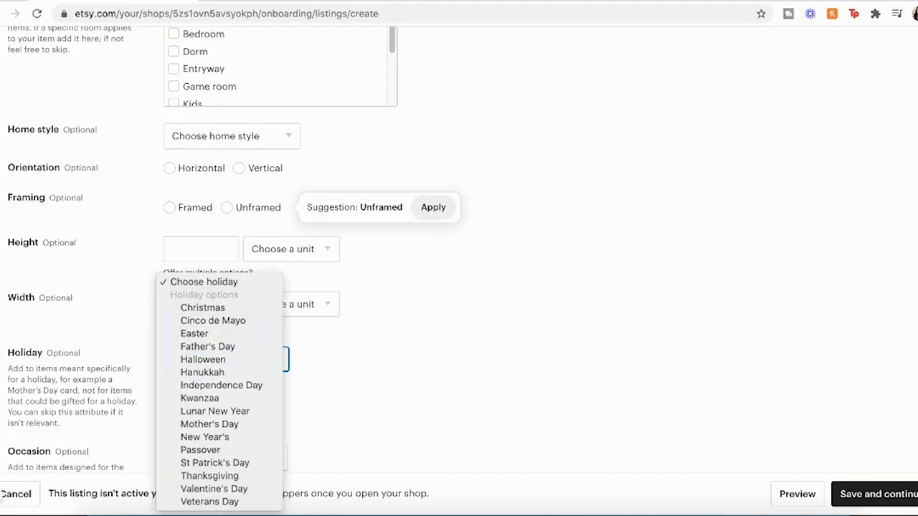
pyautogui.click(533, 387)
pyautogui.scroll(-6, 109, 213)
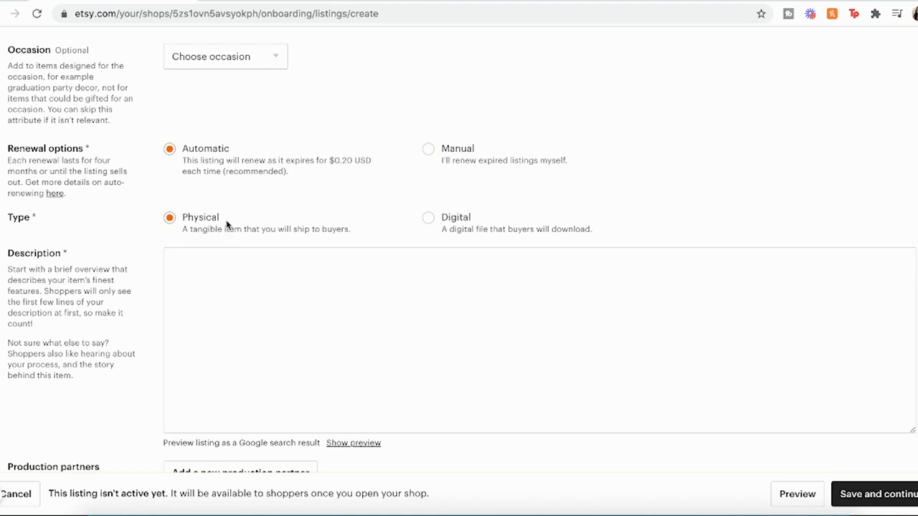
# Set the type to Digital and describe it as 'Digital Printable, No Physical Product will be mailed.' 8x10 inch.
pyautogui.click(432, 223)
pyautogui.click(395, 308)
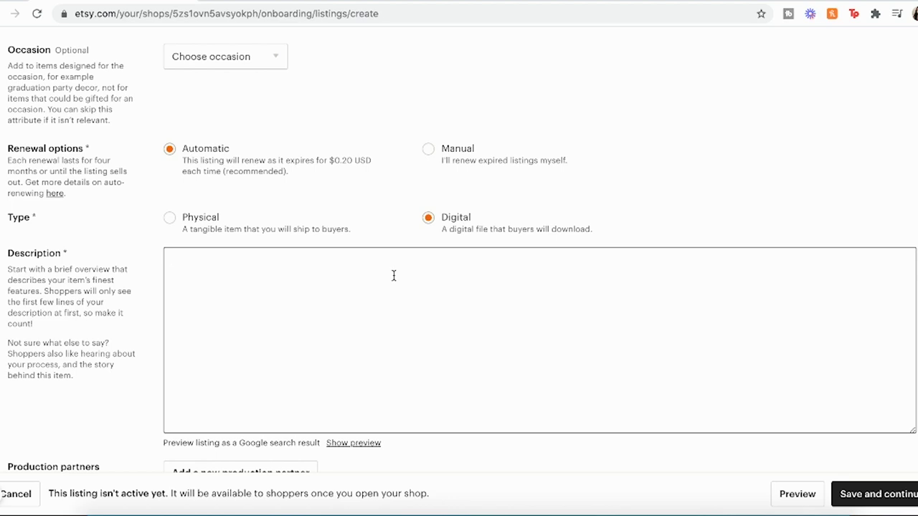
pyautogui.write('Digital Printable, No')
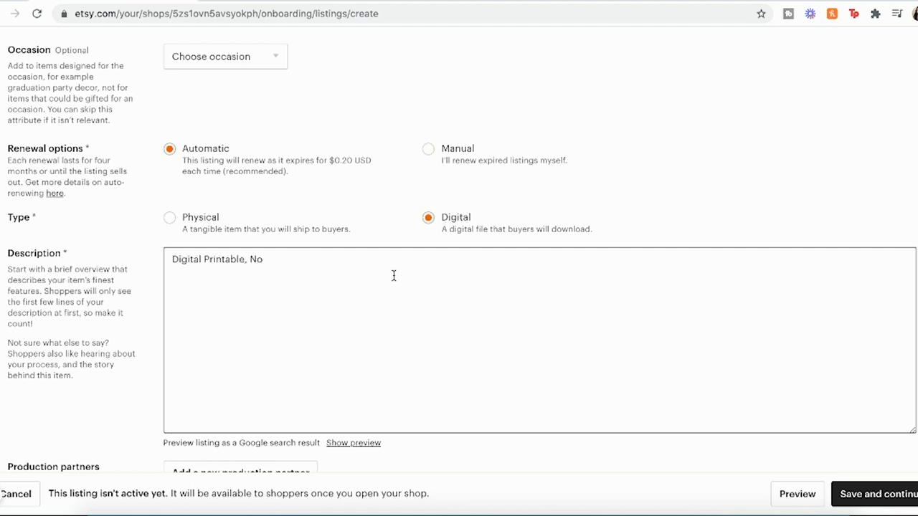
pyautogui.write(' Physical Product will be m')
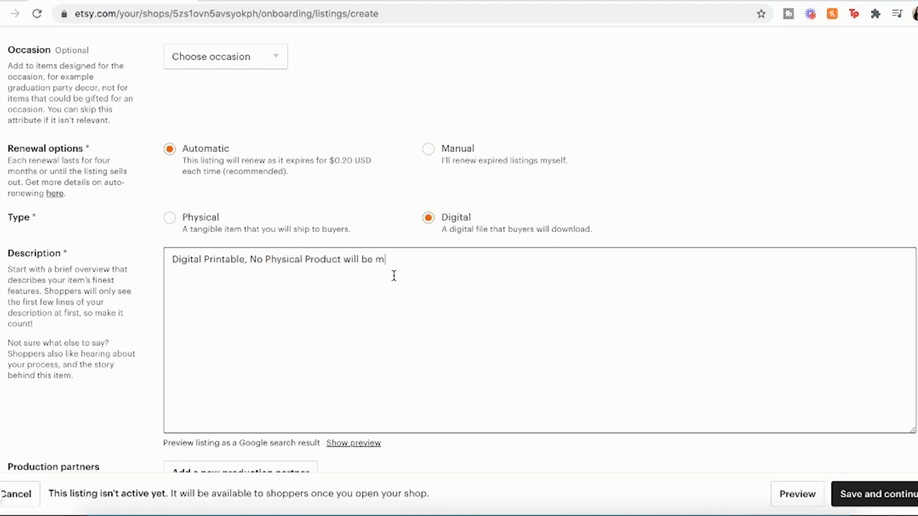
pyautogui.write('ailed.')
pyautogui.write('8x10 inc')
pyautogui.write('h')
# Add tags watercolor floral, birdhouse print, digital printable and spring printable.
pyautogui.scroll(-5, 394, 276)
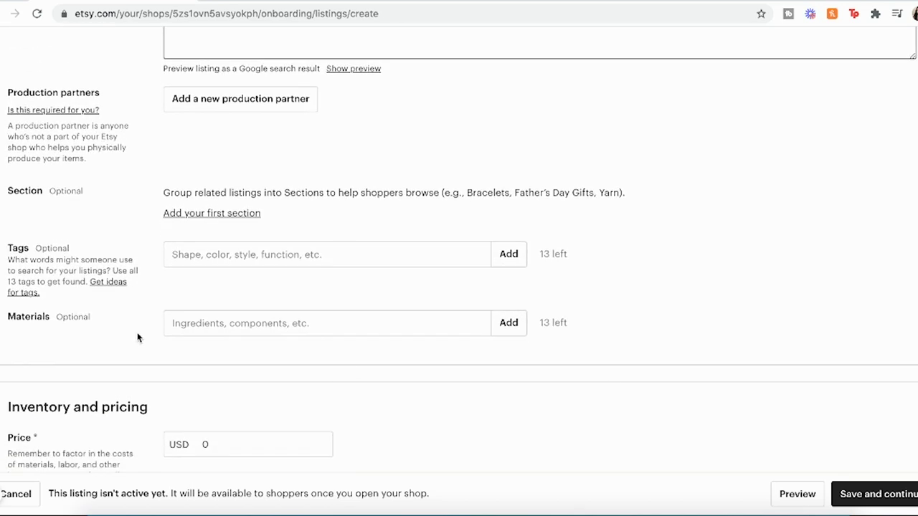
pyautogui.click(252, 260)
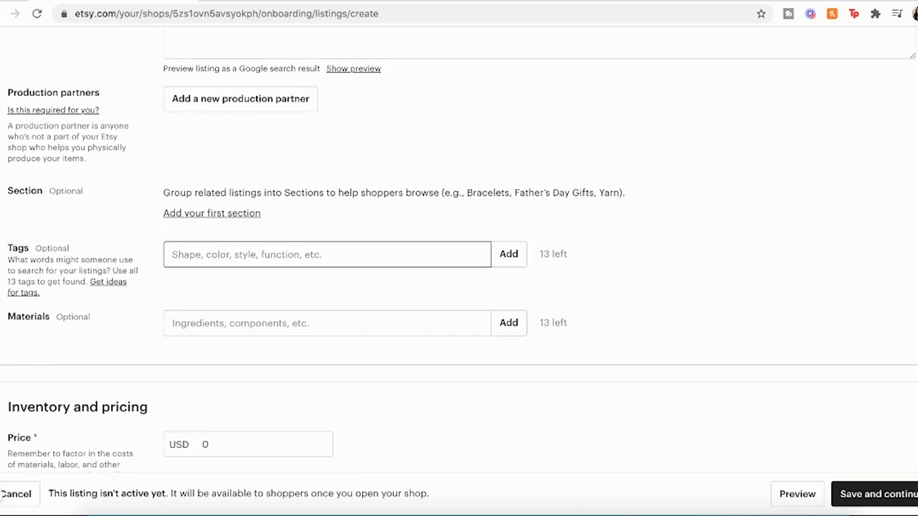
pyautogui.write('watercolor flor')
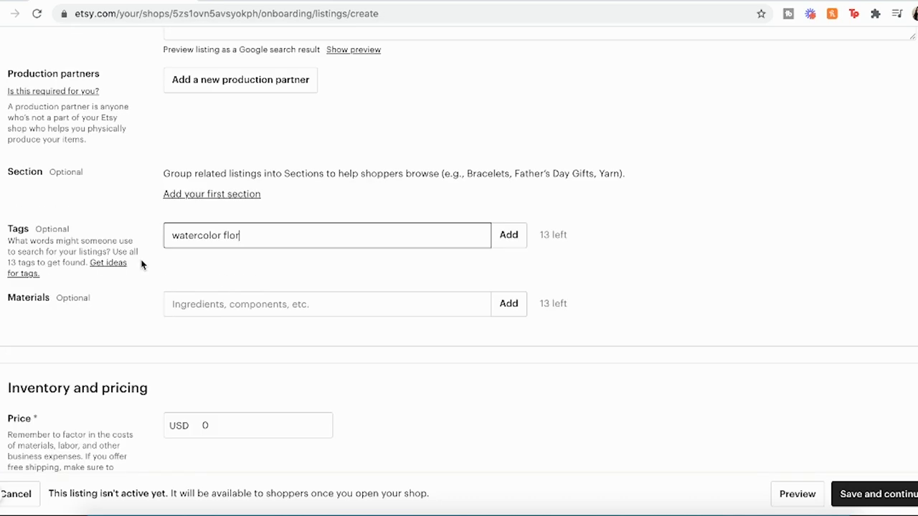
pyautogui.write('al')
pyautogui.press('Return')
pyautogui.write('birdhouse print')
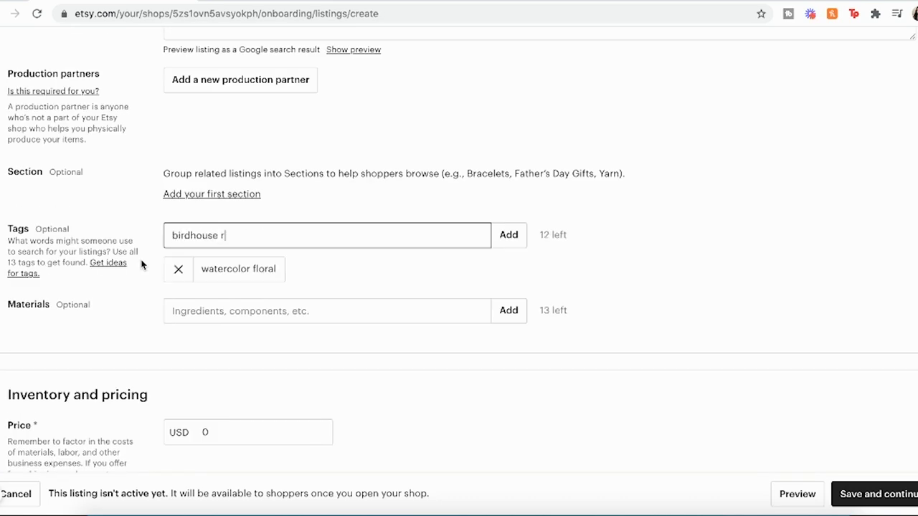
pyautogui.press('Return')
pyautogui.write('digital printable')
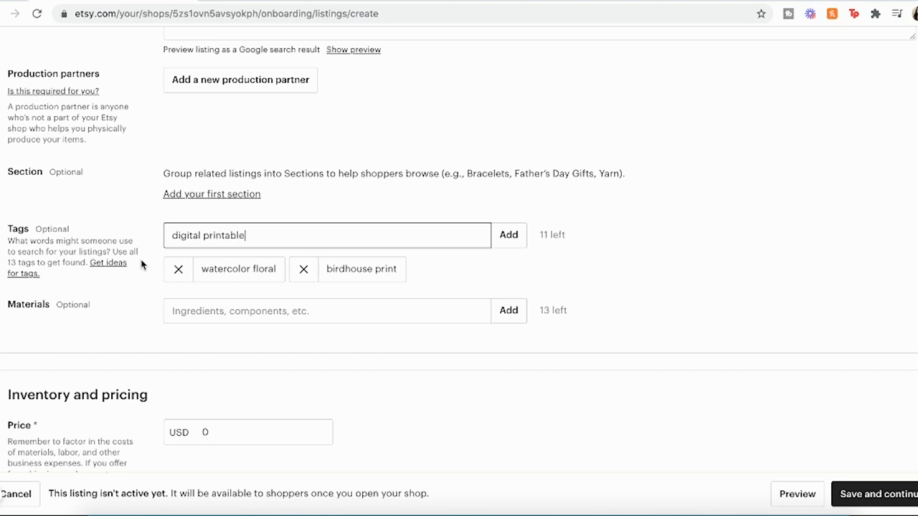
pyautogui.press('Return')
pyautogui.write('spring printable')
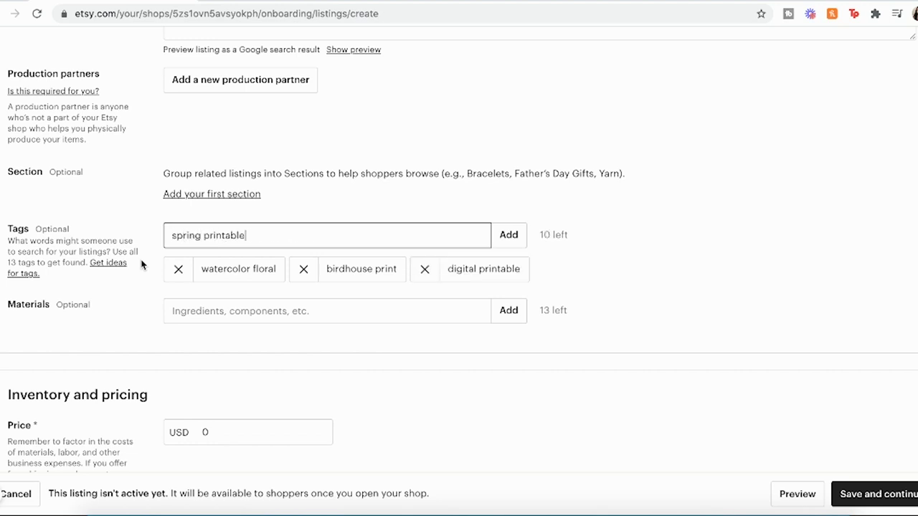
pyautogui.press('Return')
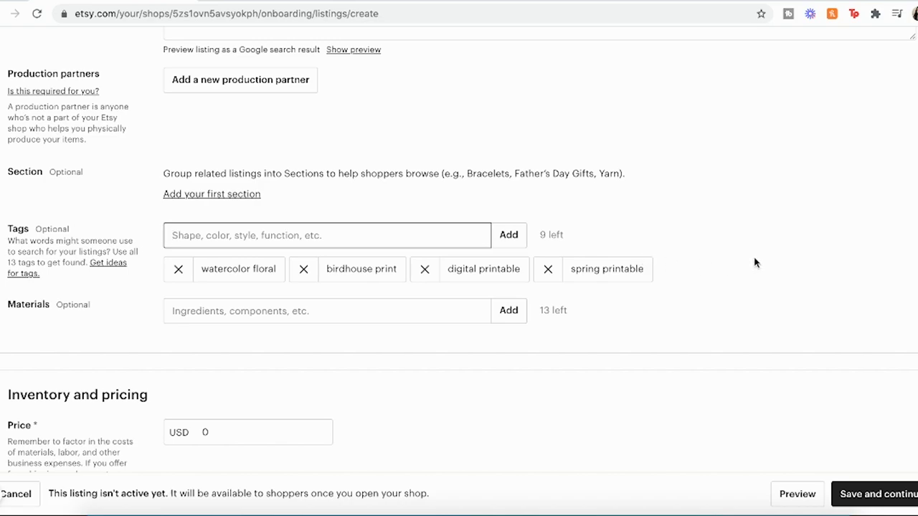
# Add tags Bird painting, a pasted decor tag and watercolor printable.
pyautogui.scroll(20, 459, 258)
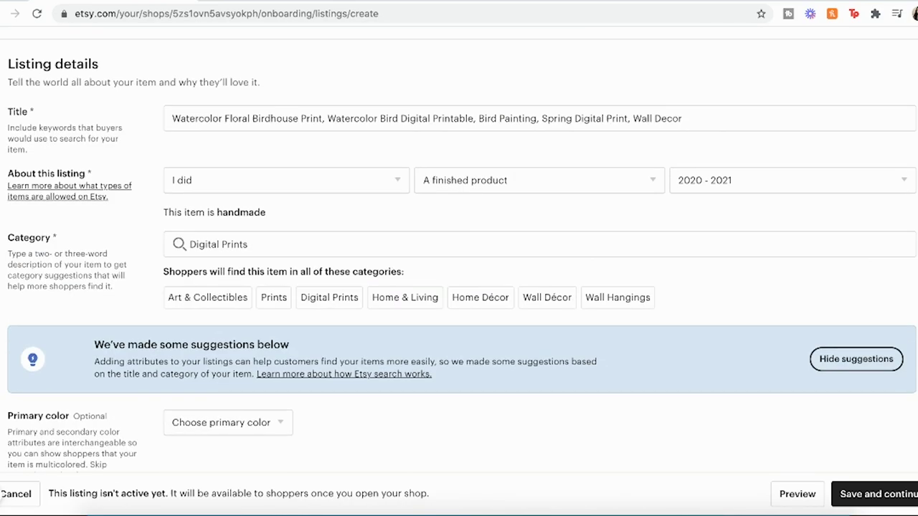
pyautogui.scroll(-20, 459, 259)
pyautogui.write('Bird painting')
pyautogui.press('Return')
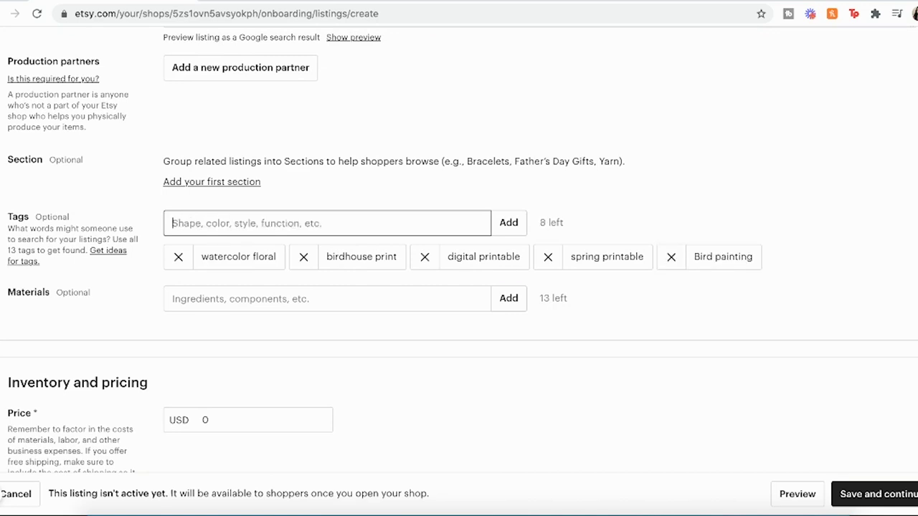
pyautogui.write('wall decor, spring decor, printable')
pyautogui.write('bi')
pyautogui.press('BackSpace')
pyautogui.press('BackSpace')
pyautogui.press('BackSpace')
pyautogui.press('BackSpace')
pyautogui.press('BackSpace')
pyautogui.press('BackSpace')
pyautogui.press('BackSpace')
pyautogui.press('BackSpace')
pyautogui.press('BackSpace')
pyautogui.press('BackSpace')
pyautogui.press('BackSpace')
pyautogui.press('BackSpace')
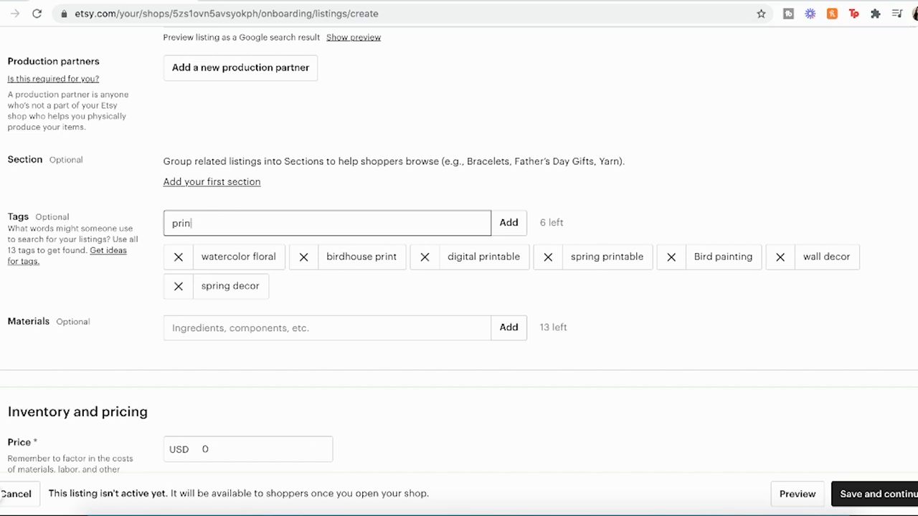
pyautogui.write('watercolor printable')
pyautogui.press('Return')
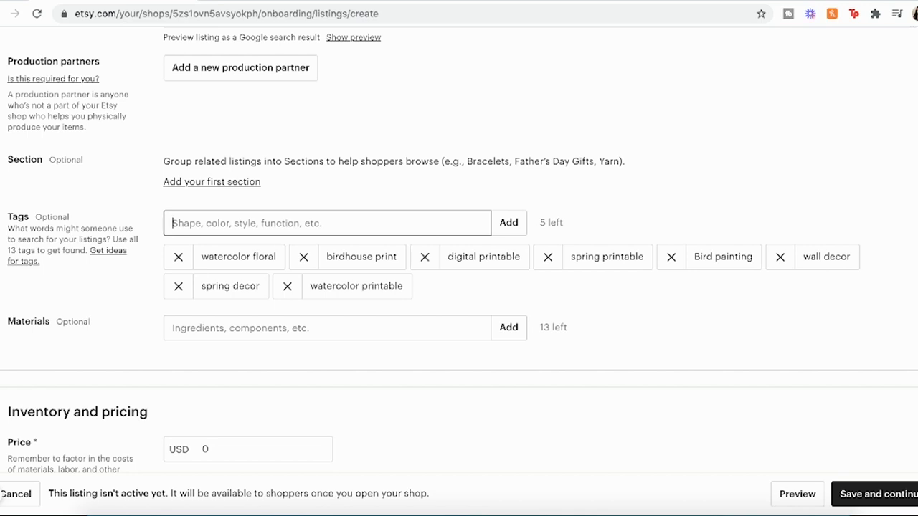
# Add a painting print tag and list Digital and JPEG as materials.
pyautogui.write('Bird printable, birdhouse printable, painting print')
pyautogui.click(355, 358)
pyautogui.write('Digital')
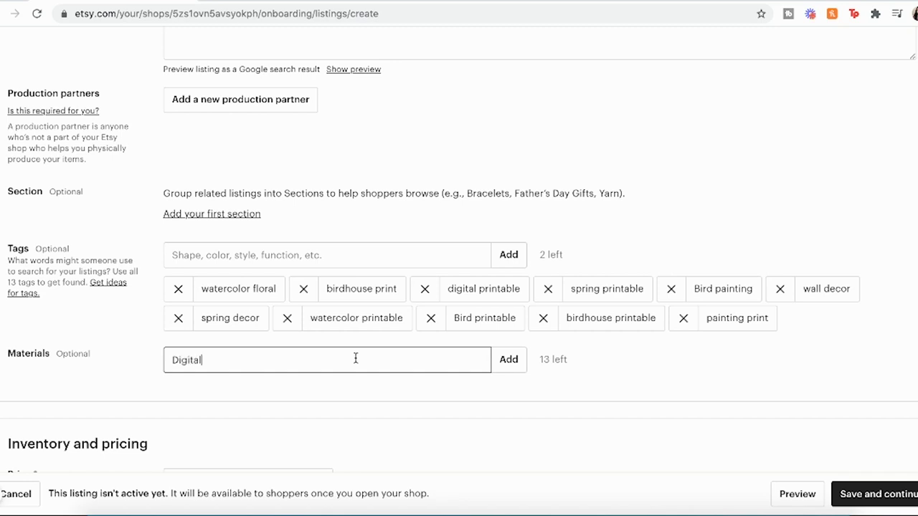
pyautogui.press('Return')
pyautogui.write('JPEG')
pyautogui.press('Return')
# Price the listing at 5.00 and change the quantity from 1 to 999.
pyautogui.scroll(-5, 354, 359)
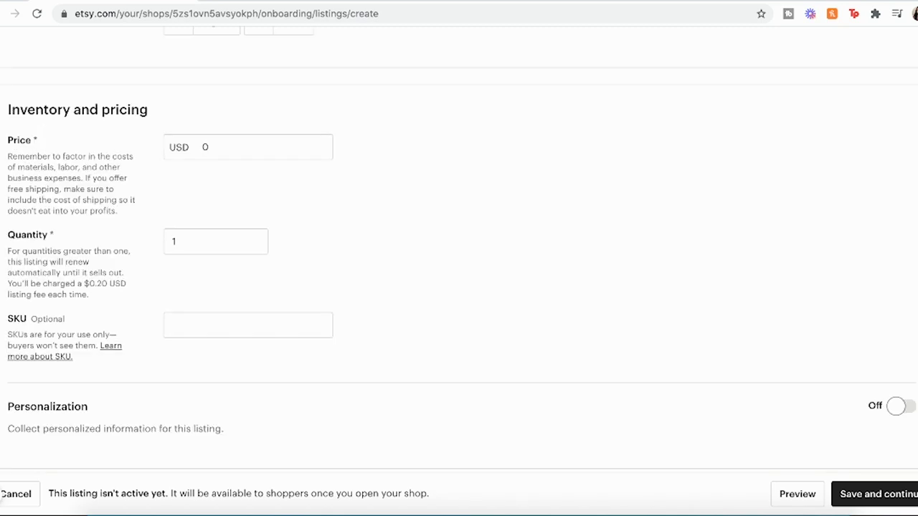
pyautogui.click(283, 147)
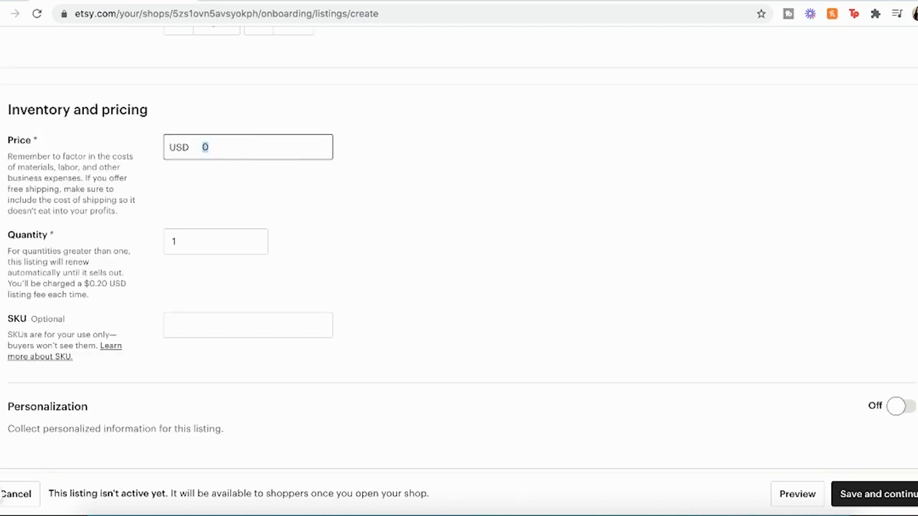
pyautogui.write('5.00')
pyautogui.click(201, 240)
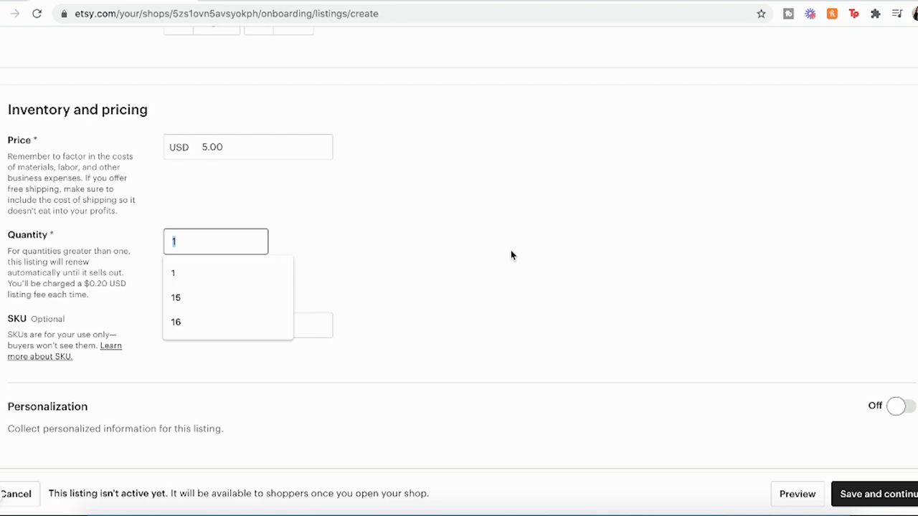
pyautogui.press('BackSpace')
pyautogui.write('999')
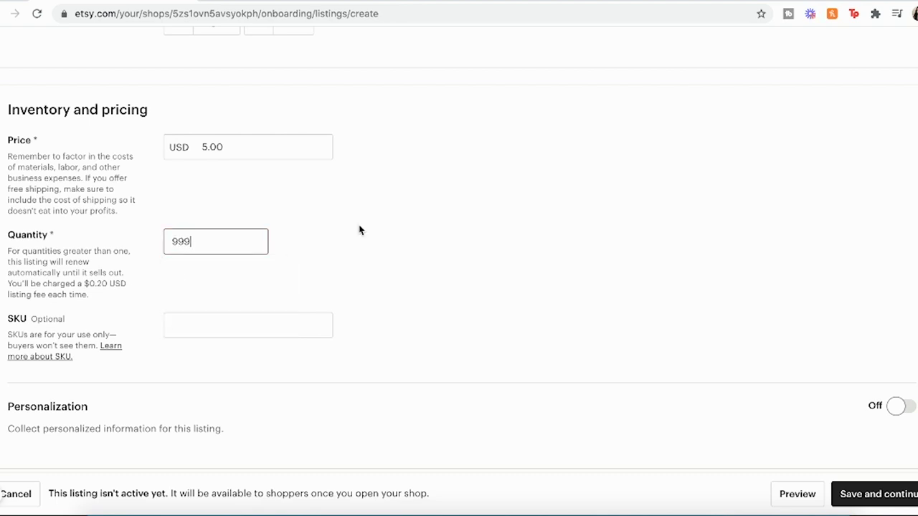
pyautogui.click(397, 257)
# Attach birdhouse8x10.jpg as the buyer's digital file and save the listing.
pyautogui.scroll(-3, 614, 289)
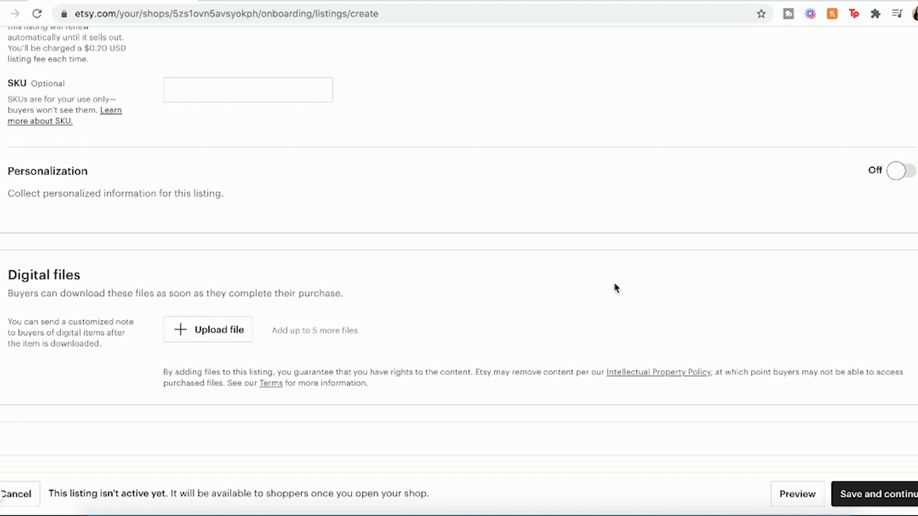
pyautogui.click(225, 334)
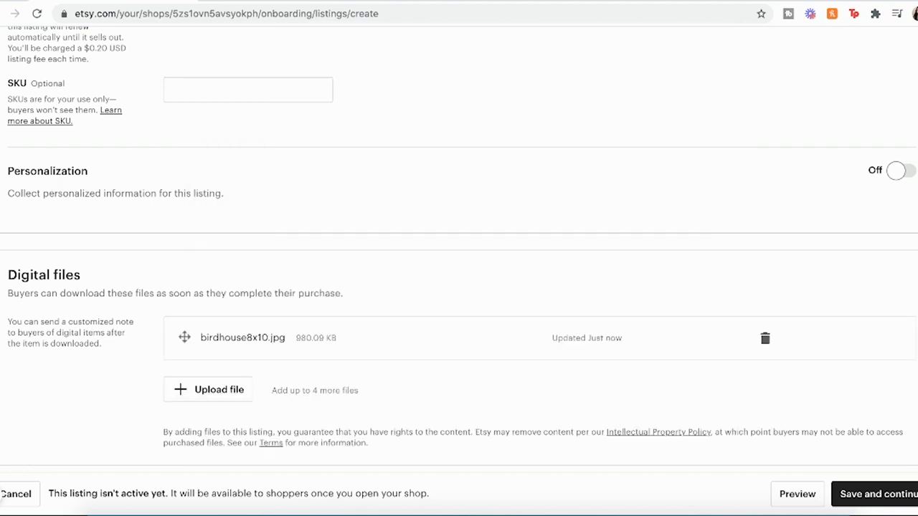
pyautogui.scroll(-1, 459, 246)
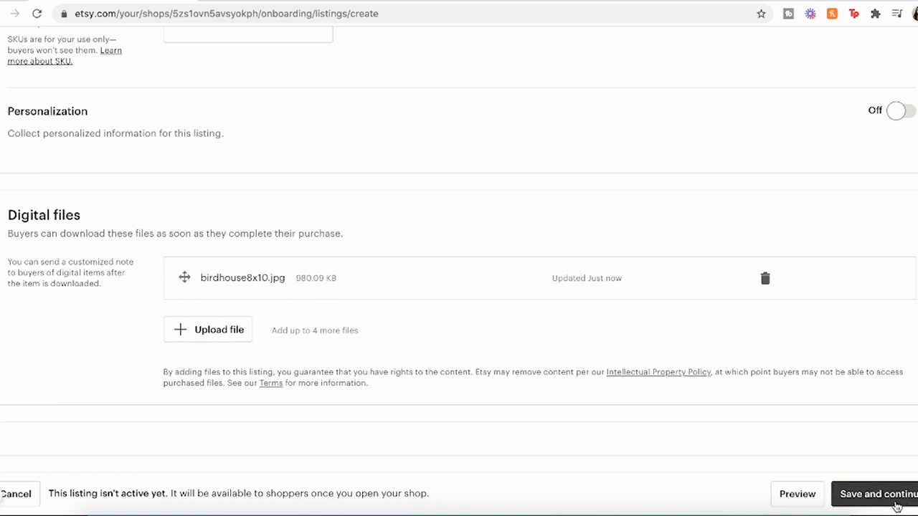
pyautogui.click(882, 494)
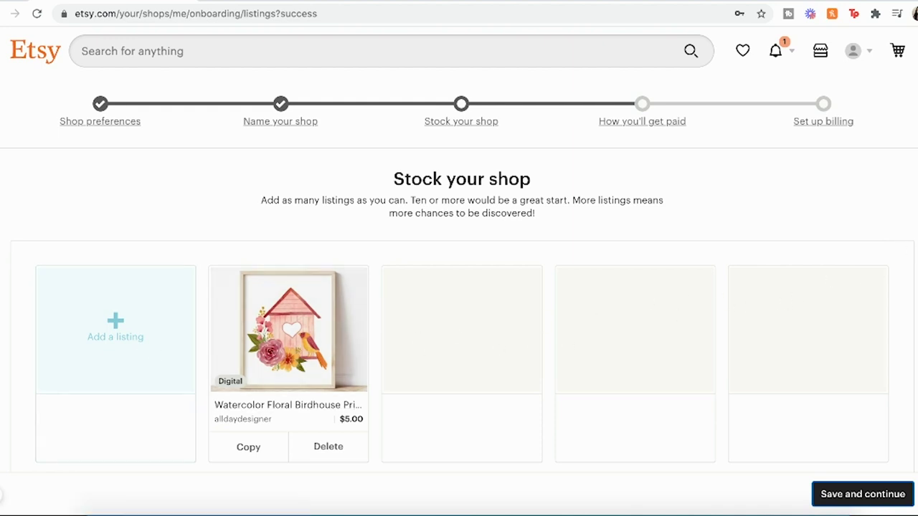
# Save the Stock your shop step and continue to How you'll get paid.
pyautogui.scroll(-2, 459, 287)
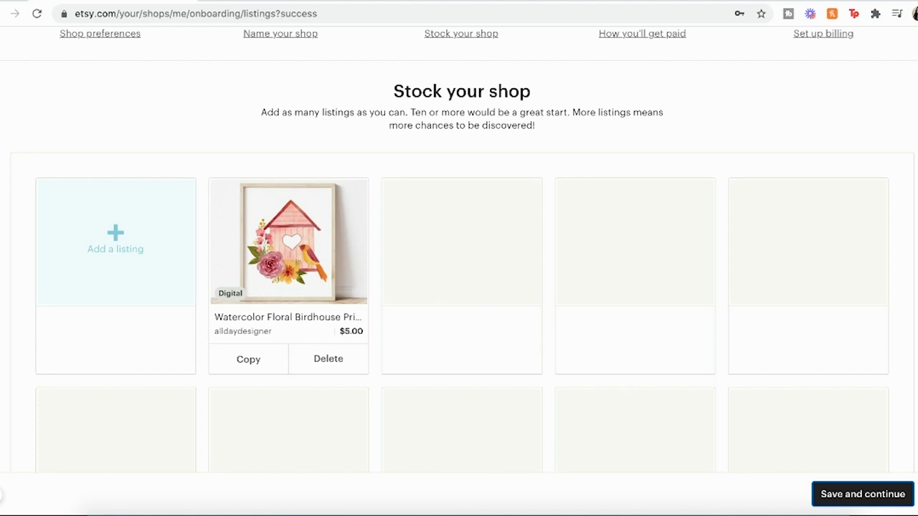
pyautogui.scroll(-2, 459, 287)
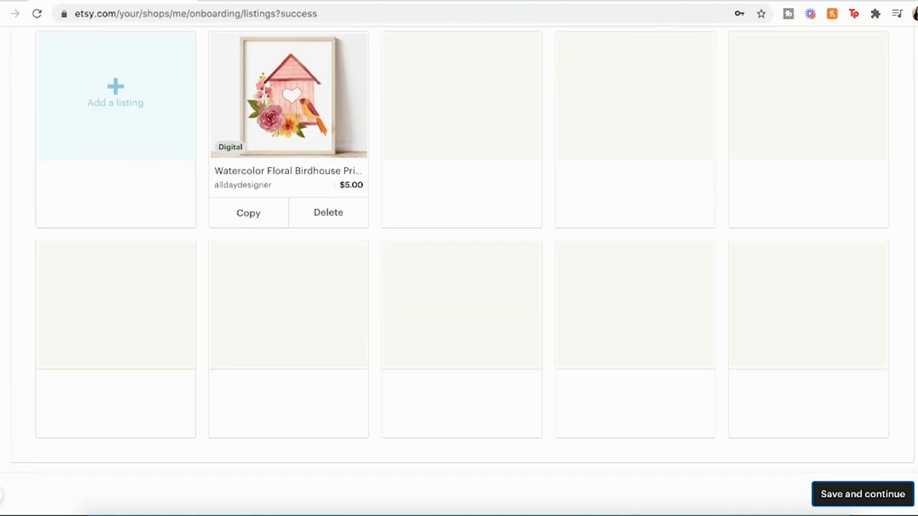
pyautogui.click(852, 500)
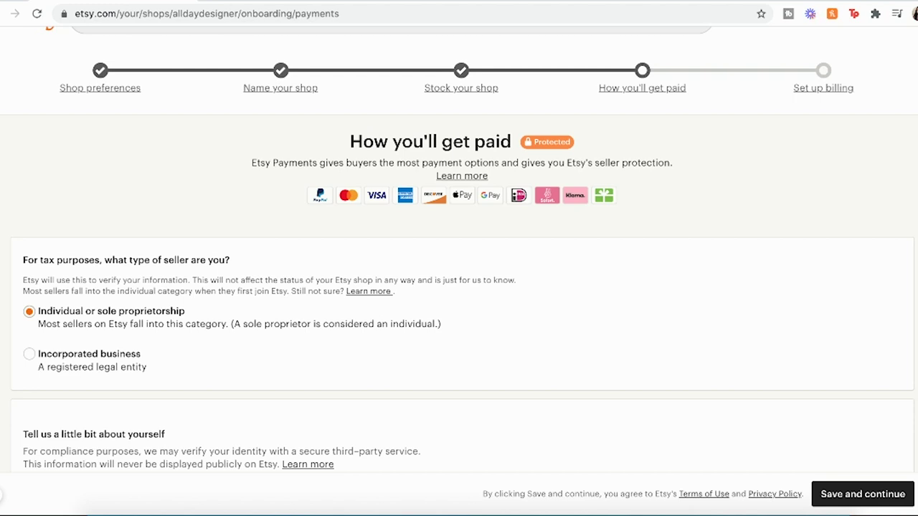
# Scroll through the new shop's page showing the $5.00 Watercolor Floral Birdhouse listing.
pyautogui.scroll(-3, 459, 287)
pyautogui.scroll(1, 459, 287)
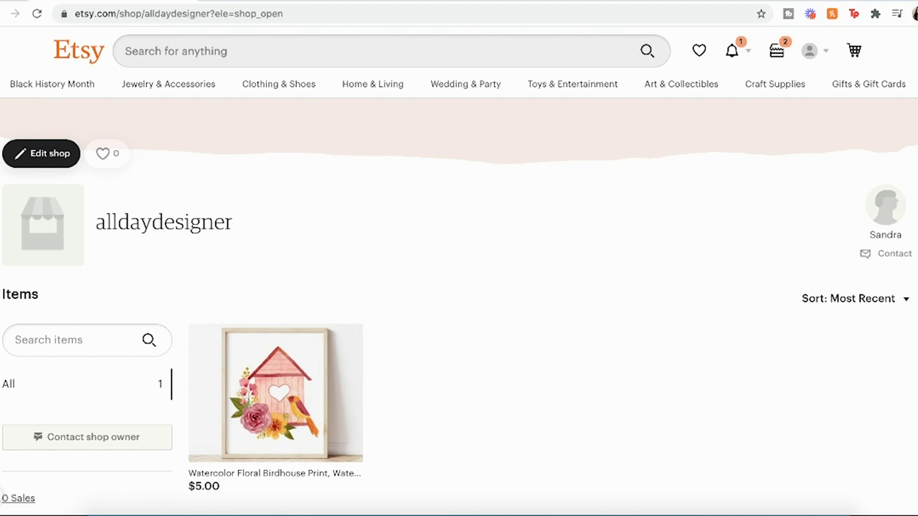
pyautogui.scroll(-2, 459, 286)
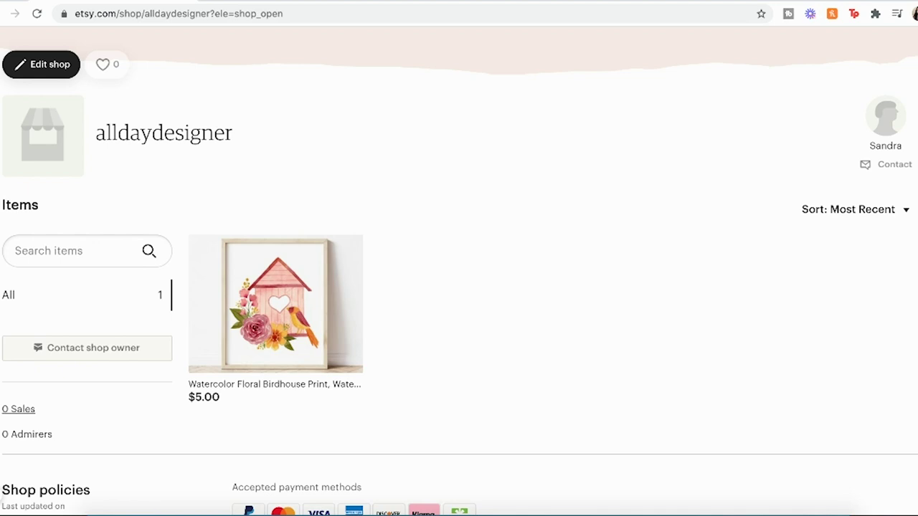
pyautogui.scroll(1, 459, 273)
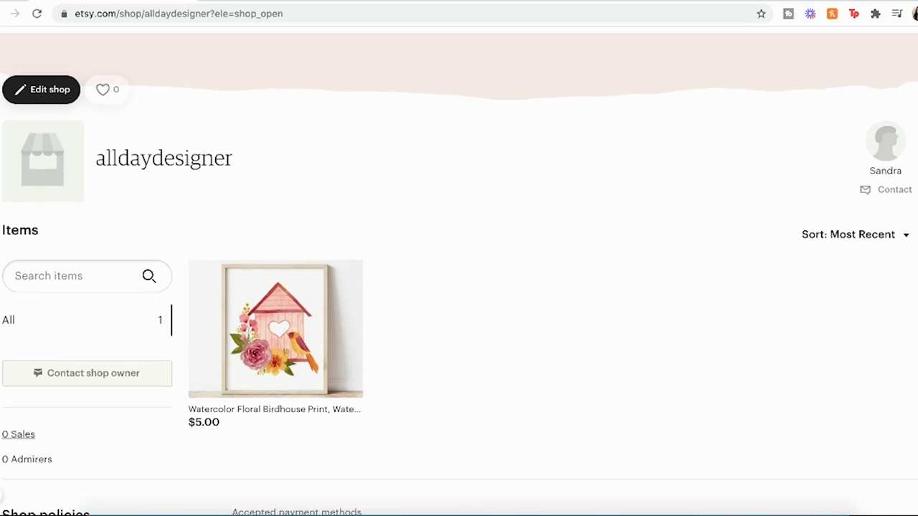
# Open the shop editor and preview the Big, Mini and None banner styles, then cancel without choosing one.
pyautogui.click(44, 96)
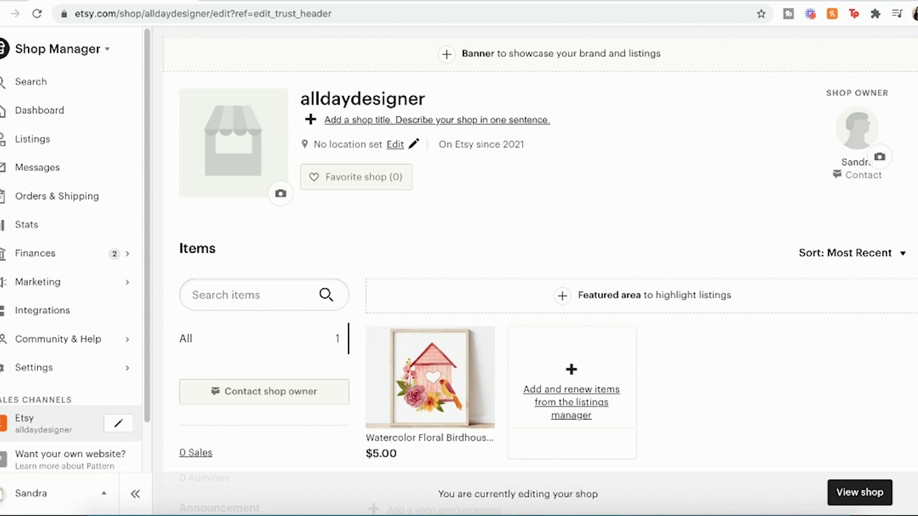
pyautogui.click(446, 57)
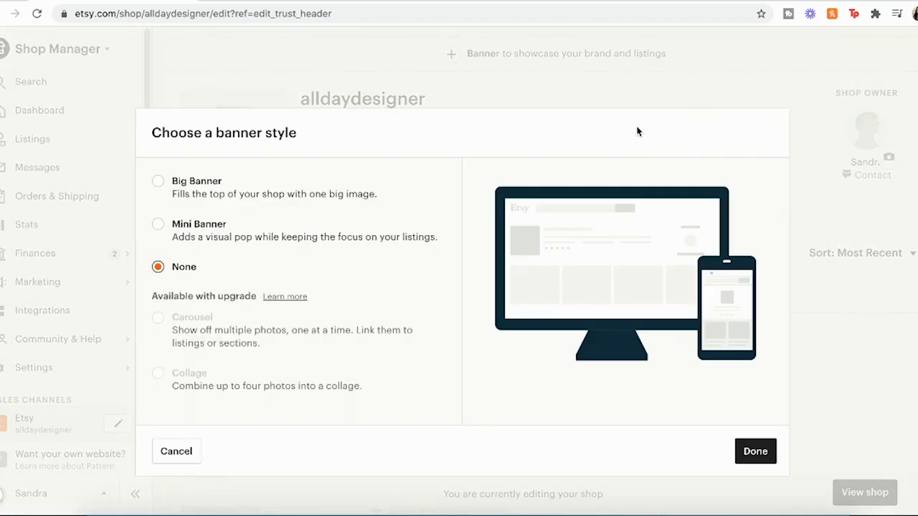
pyautogui.click(246, 199)
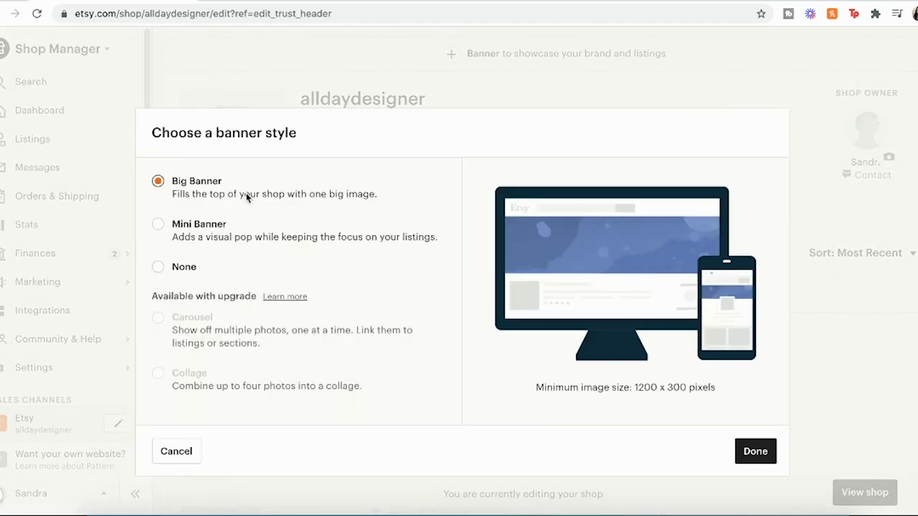
pyautogui.click(215, 227)
pyautogui.click(214, 273)
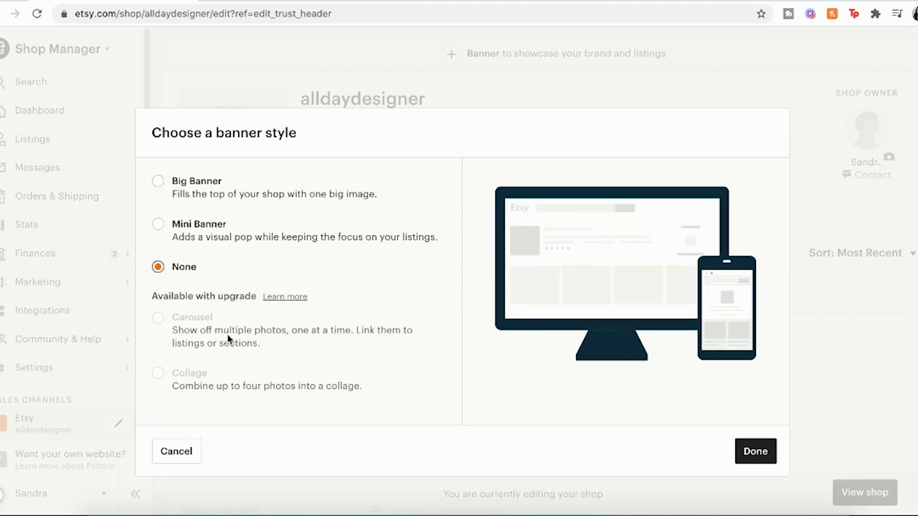
pyautogui.press('Down')
pyautogui.click(205, 231)
pyautogui.click(207, 183)
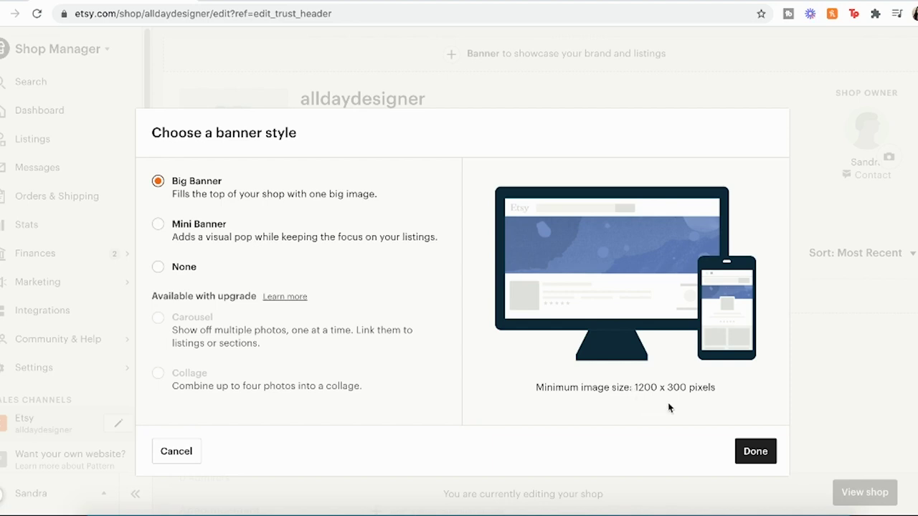
pyautogui.click(229, 226)
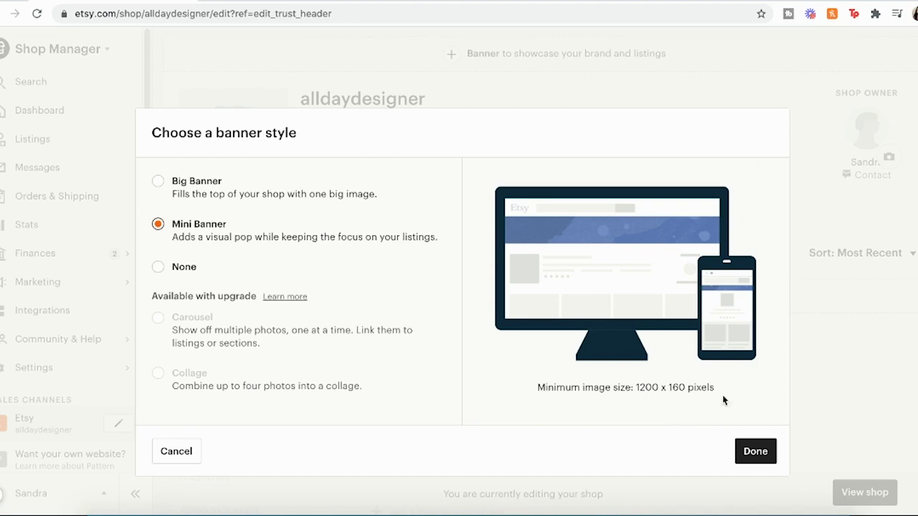
pyautogui.click(183, 458)
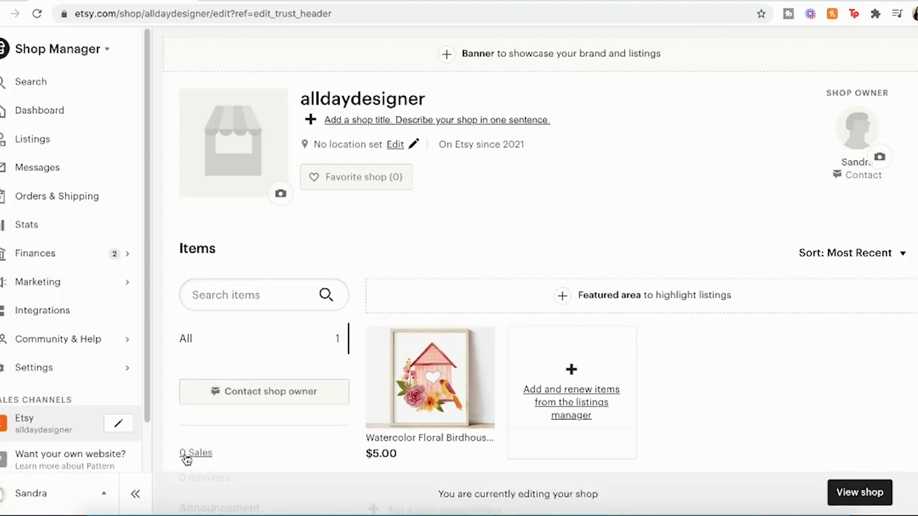
# Dismiss the shop icon upload without adding an image and switch to the Canva tab.
pyautogui.click(282, 195)
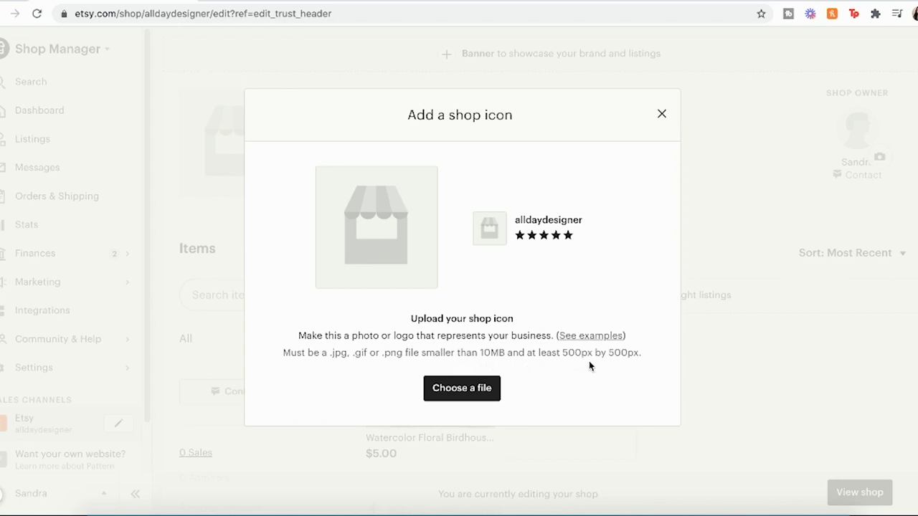
pyautogui.click(664, 115)
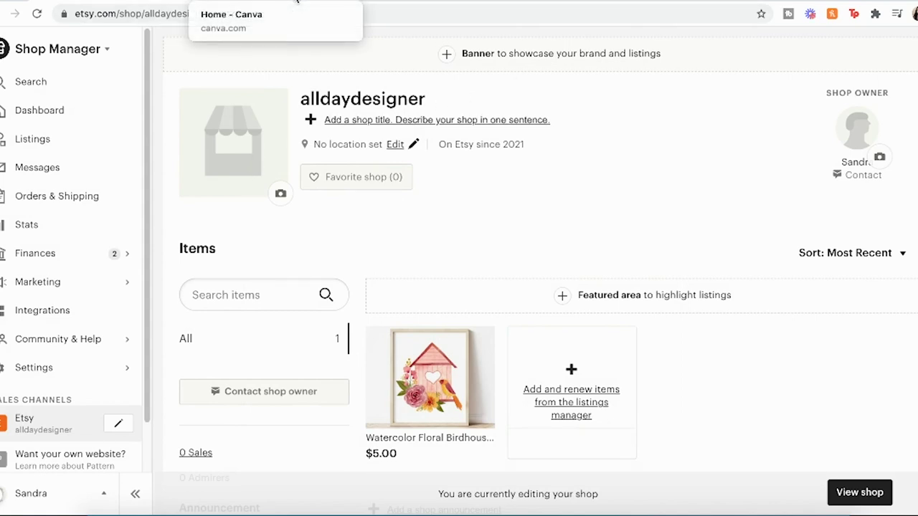
pyautogui.click(237, 0)
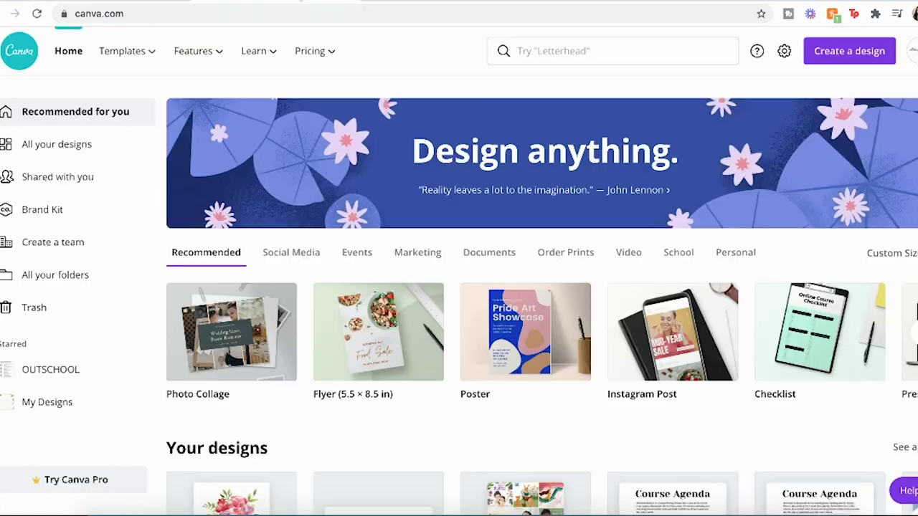
# Create a blank custom-size Canva design of 1200 × 300 px.
pyautogui.click(873, 59)
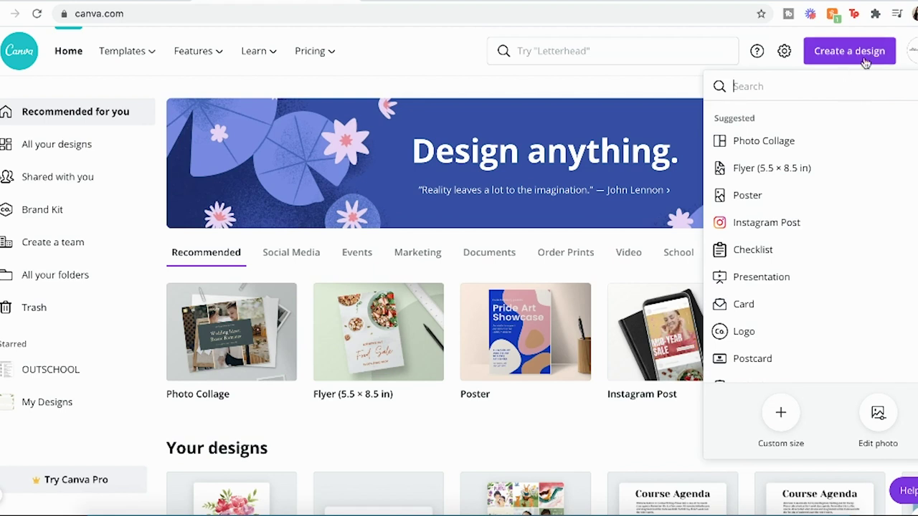
pyautogui.click(792, 427)
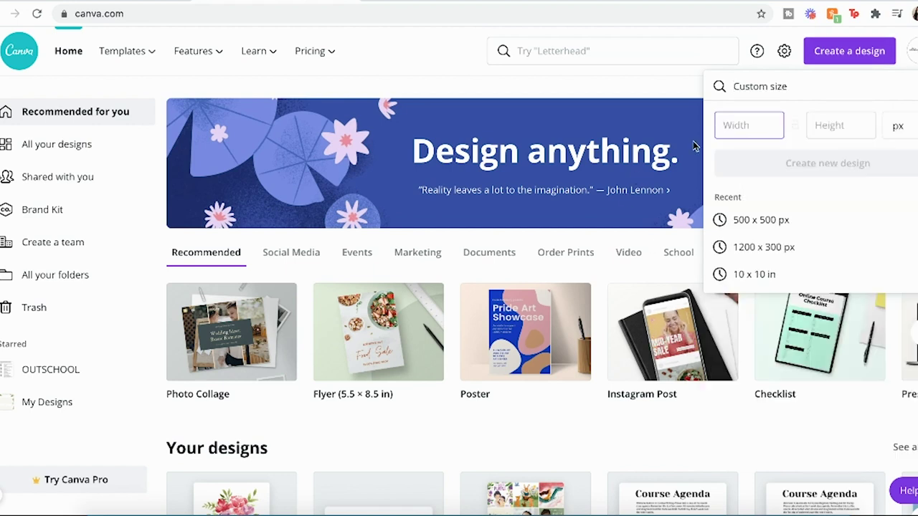
pyautogui.write('1200')
pyautogui.click(850, 123)
pyautogui.write('300')
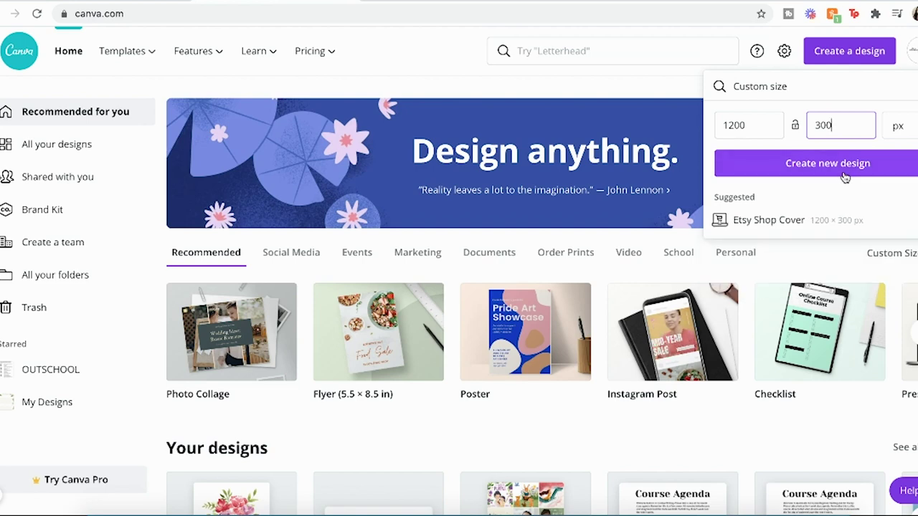
pyautogui.click(844, 173)
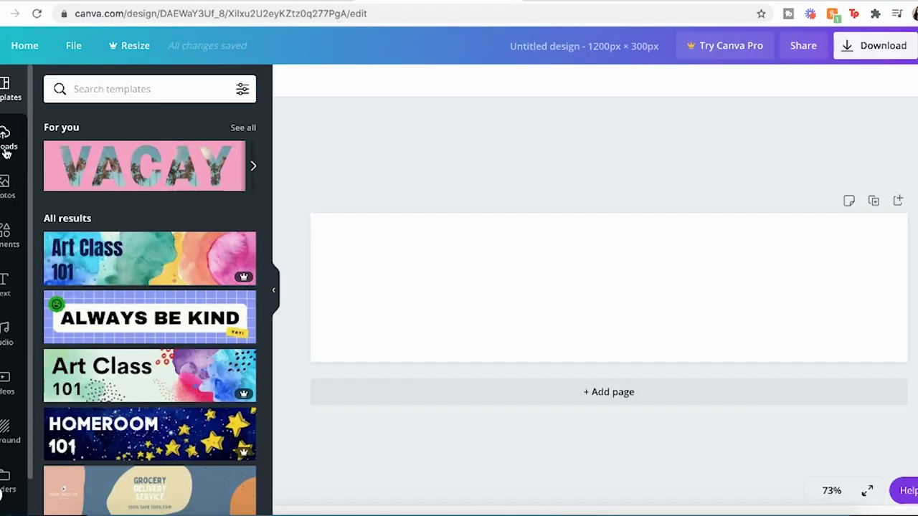
# Add the uploaded alldaydesigner logo to the banner and nudge it slightly lower.
pyautogui.click(7, 144)
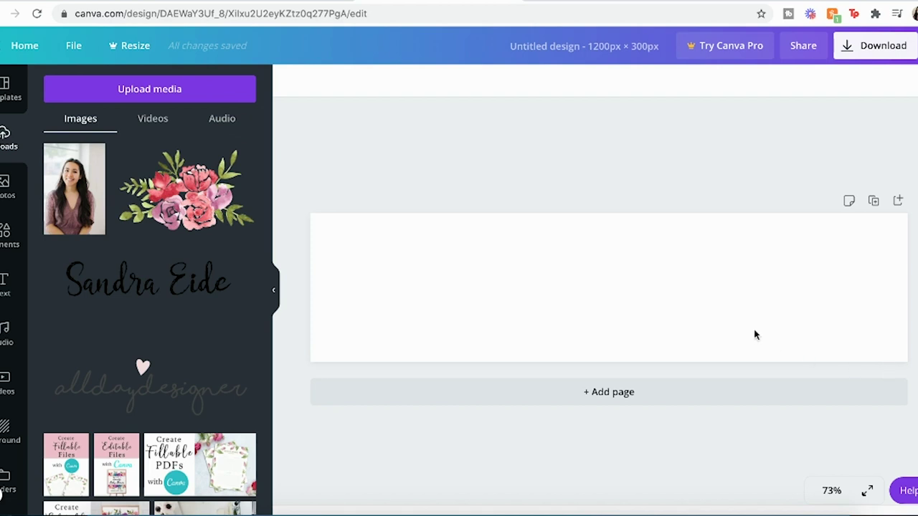
pyautogui.click(151, 388)
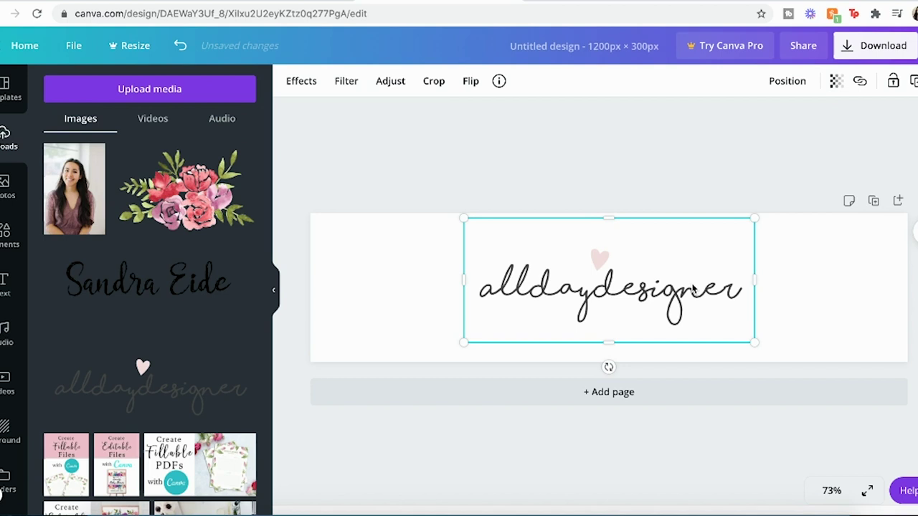
pyautogui.click(671, 165)
pyautogui.moveTo(667, 306); pyautogui.dragTo(667, 310)
pyautogui.click(592, 180)
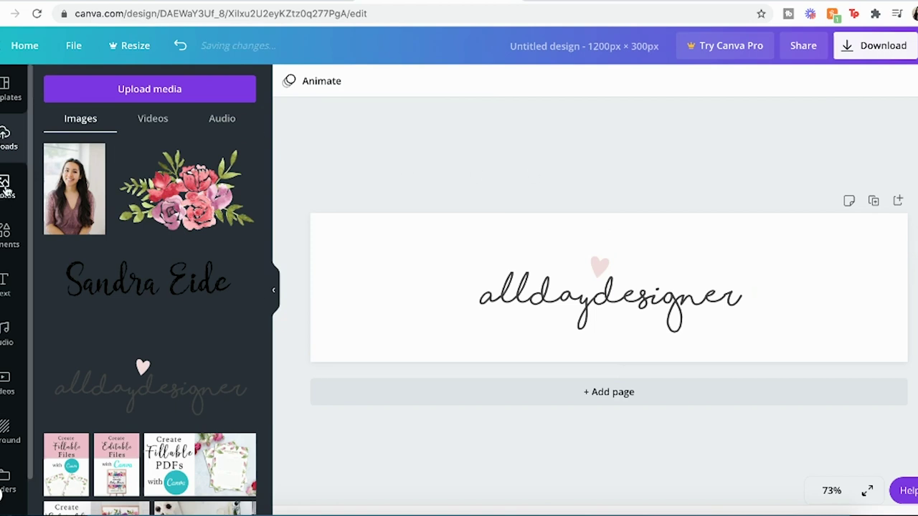
pyautogui.click(9, 298)
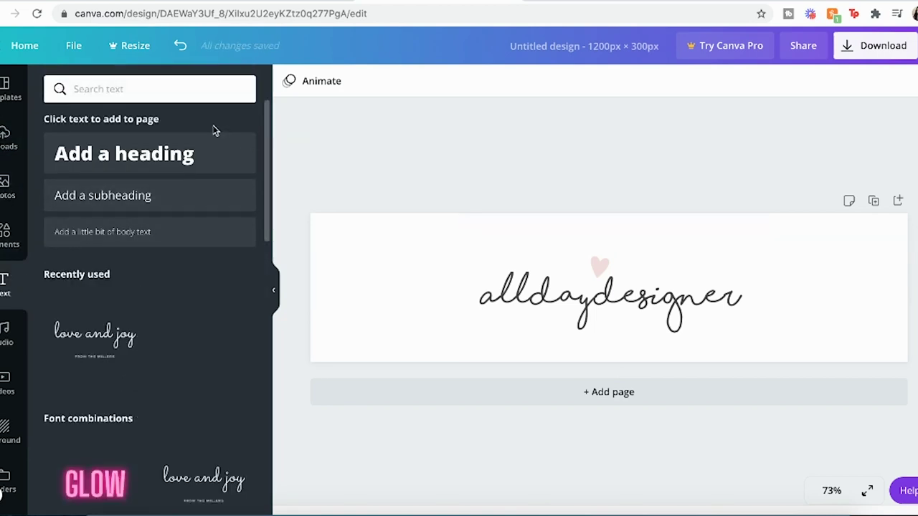
pyautogui.click(8, 139)
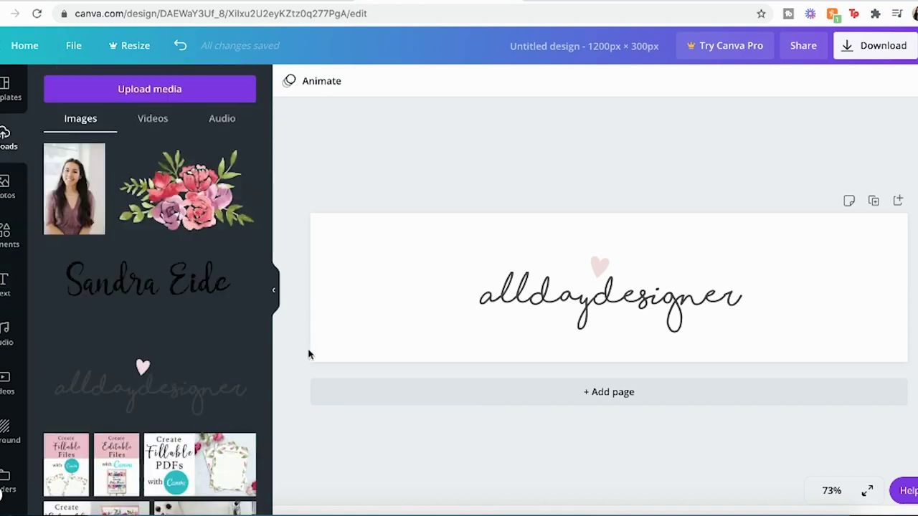
# Add the watercolour florals at the left edge, enlarged and tilted about 40 degrees, plus a second copy.
pyautogui.click(178, 201)
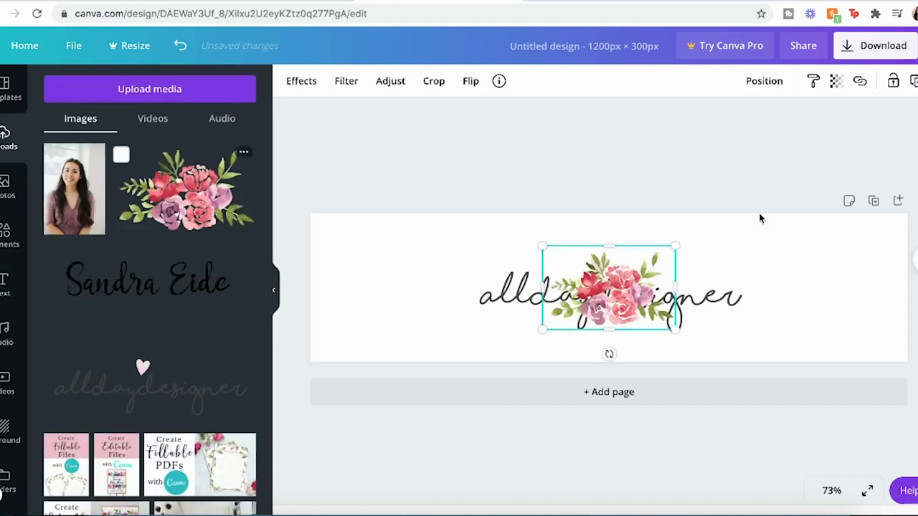
pyautogui.moveTo(626, 287); pyautogui.dragTo(373, 321)
pyautogui.moveTo(424, 279); pyautogui.dragTo(477, 246)
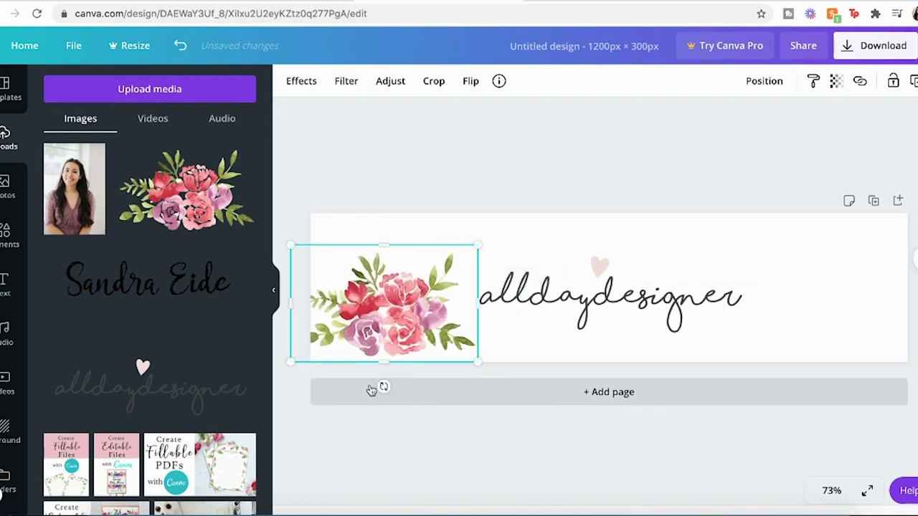
pyautogui.moveTo(381, 387); pyautogui.dragTo(348, 322)
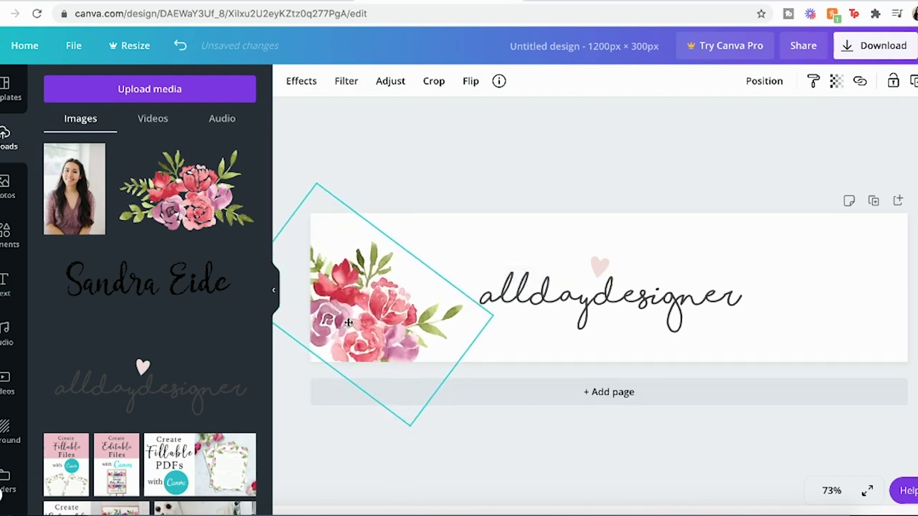
pyautogui.click(426, 184)
pyautogui.click(187, 190)
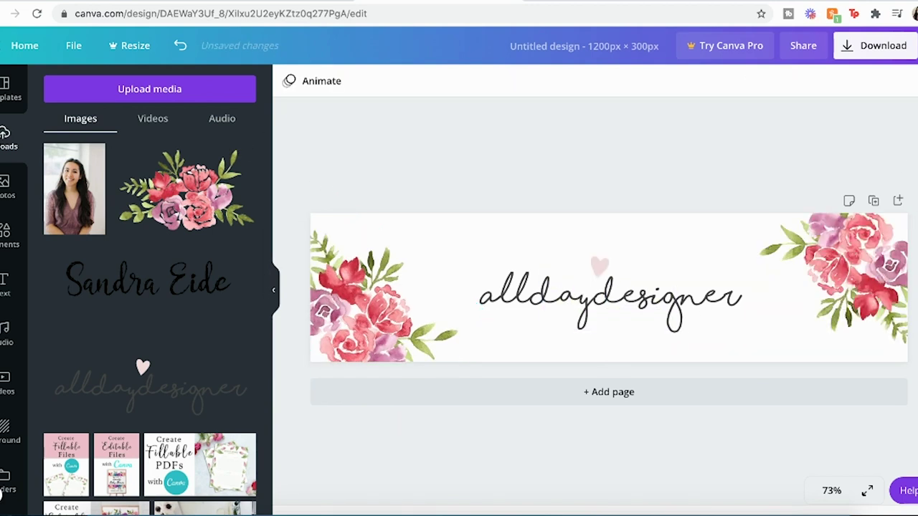
# Download the floral banner design as a JPG file.
pyautogui.click(893, 49)
pyautogui.click(822, 215)
pyautogui.click(825, 267)
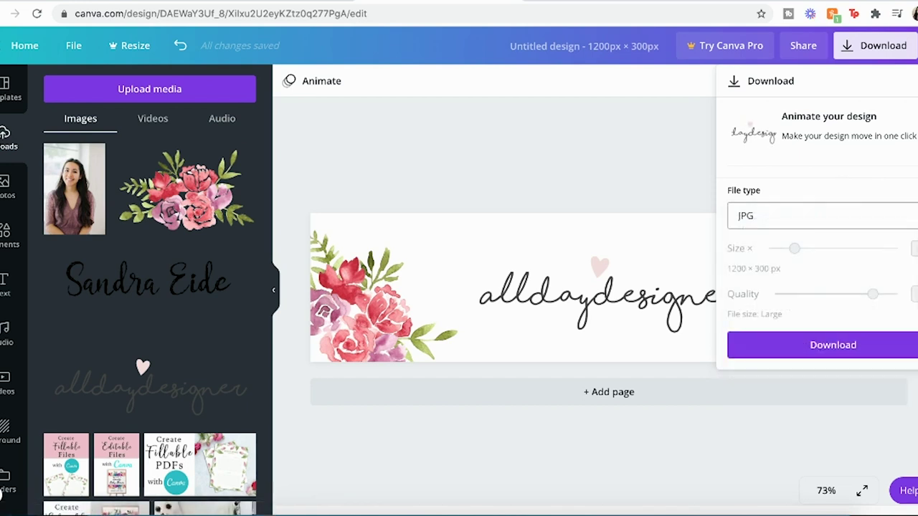
pyautogui.click(869, 349)
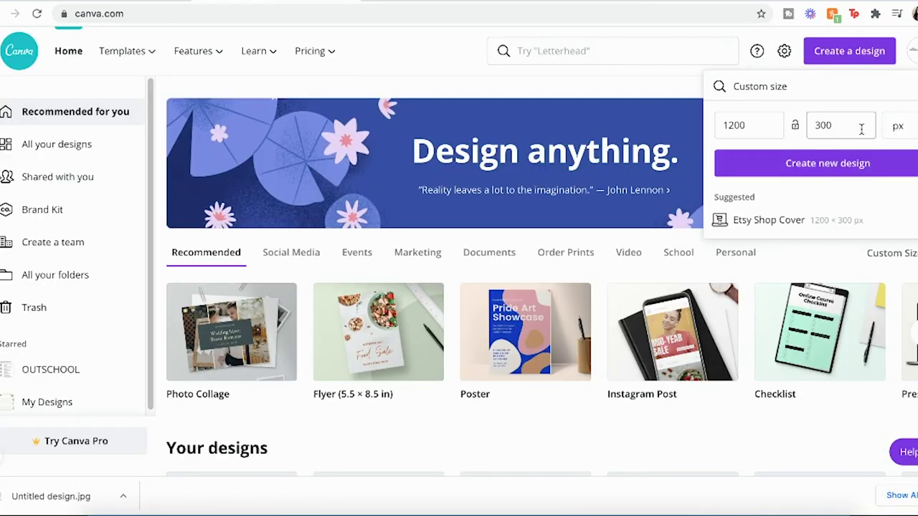
# Create a new custom-size Canva design of 500 × 500 px.
pyautogui.moveTo(756, 124); pyautogui.dragTo(715, 125)
pyautogui.write('500')
pyautogui.moveTo(871, 126); pyautogui.dragTo(808, 125)
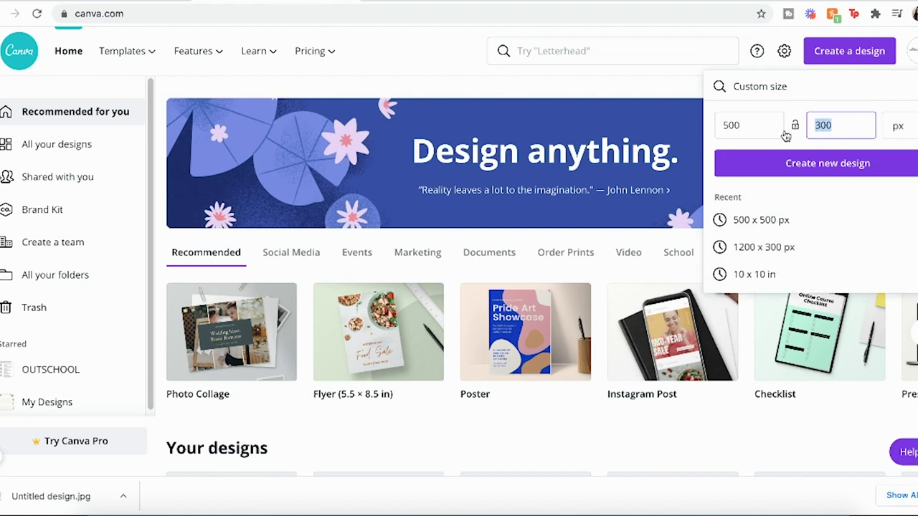
pyautogui.write('500')
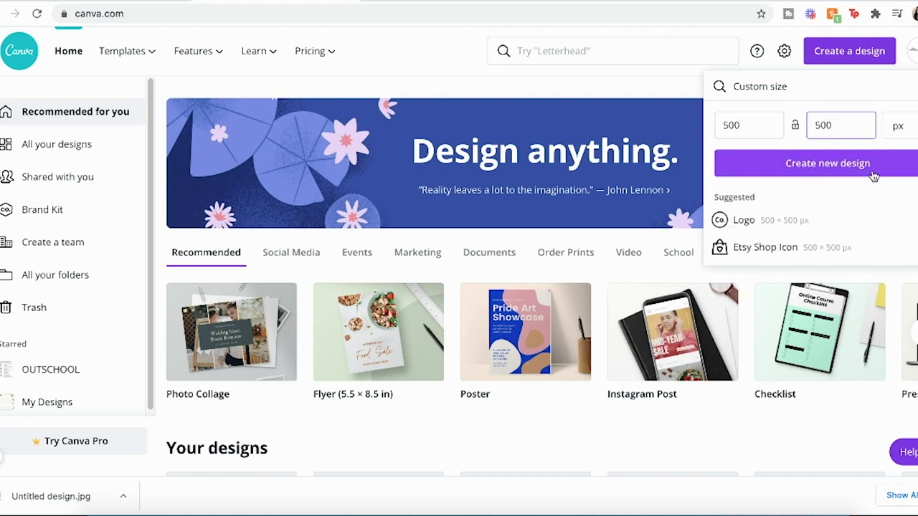
pyautogui.click(874, 176)
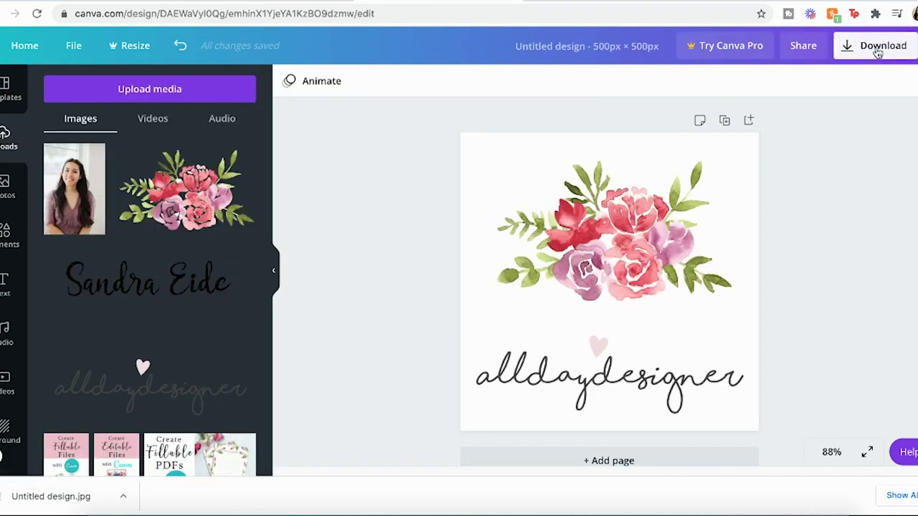
# Download the shop icon design as a JPG file.
pyautogui.click(877, 51)
pyautogui.click(842, 219)
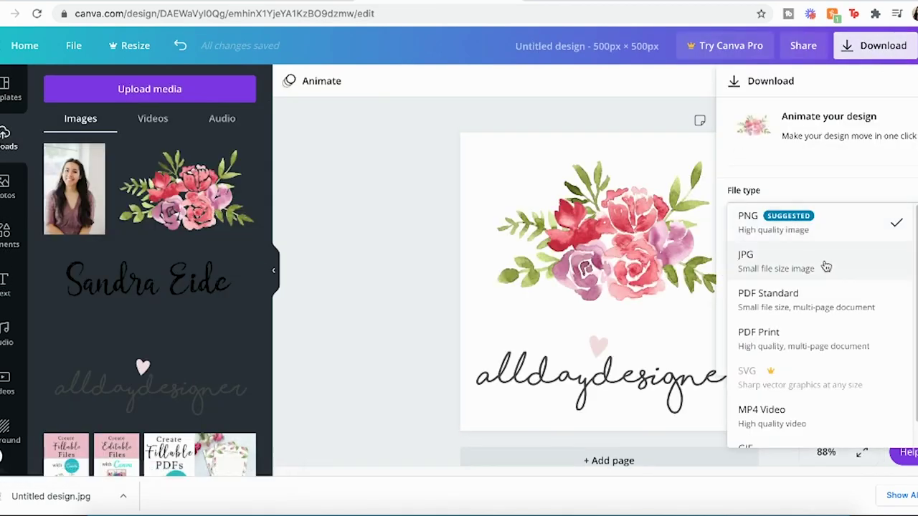
pyautogui.click(824, 262)
pyautogui.click(908, 355)
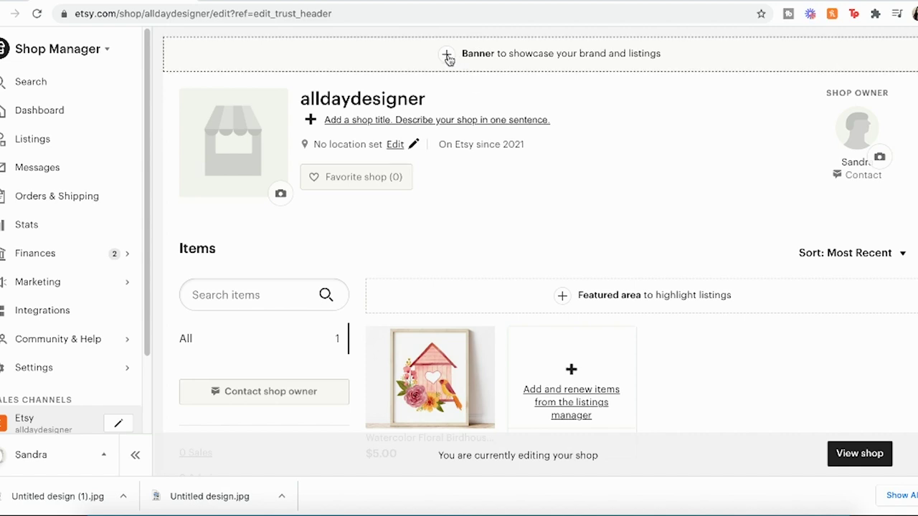
# Switch the banner to the Big layout and upload the floral alldaydesigner banner image.
pyautogui.click(448, 57)
pyautogui.click(175, 185)
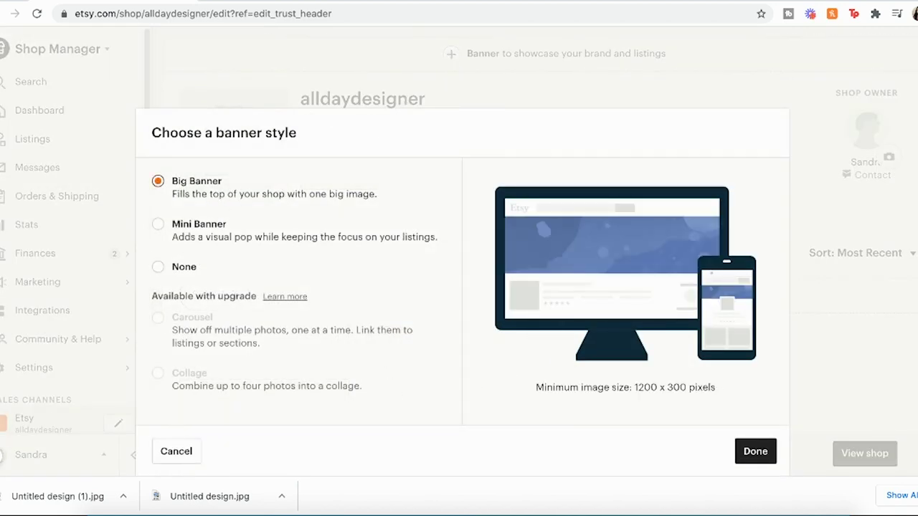
pyautogui.click(755, 451)
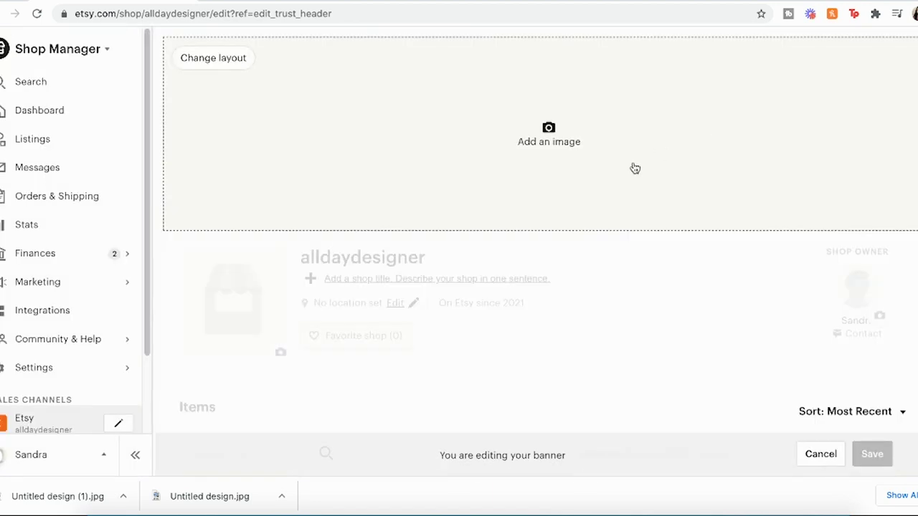
pyautogui.click(549, 129)
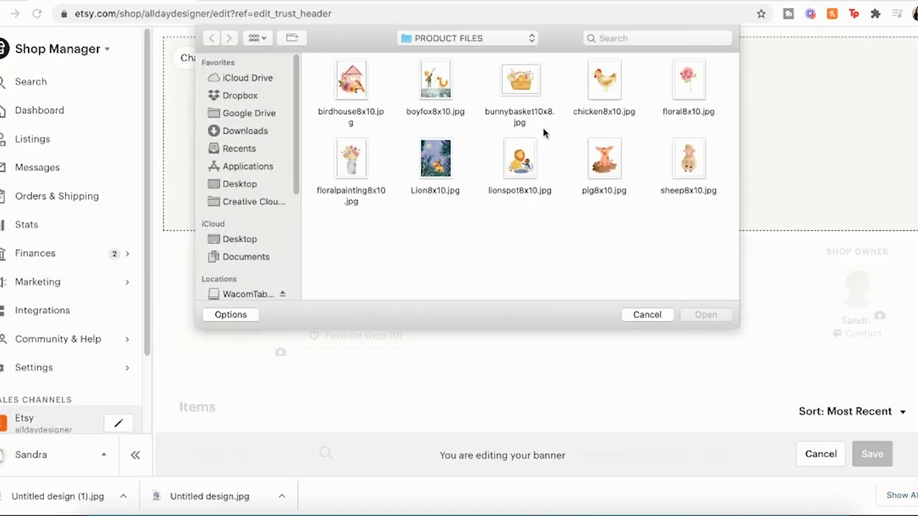
pyautogui.doubleClick(435, 159)
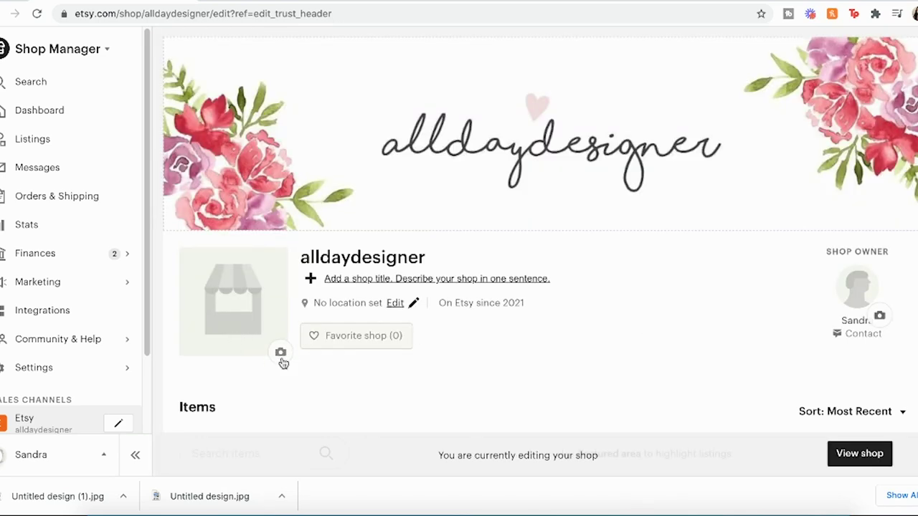
# Upload the floral logo image as the shop icon, save the crop and confirm the preview.
pyautogui.click(282, 359)
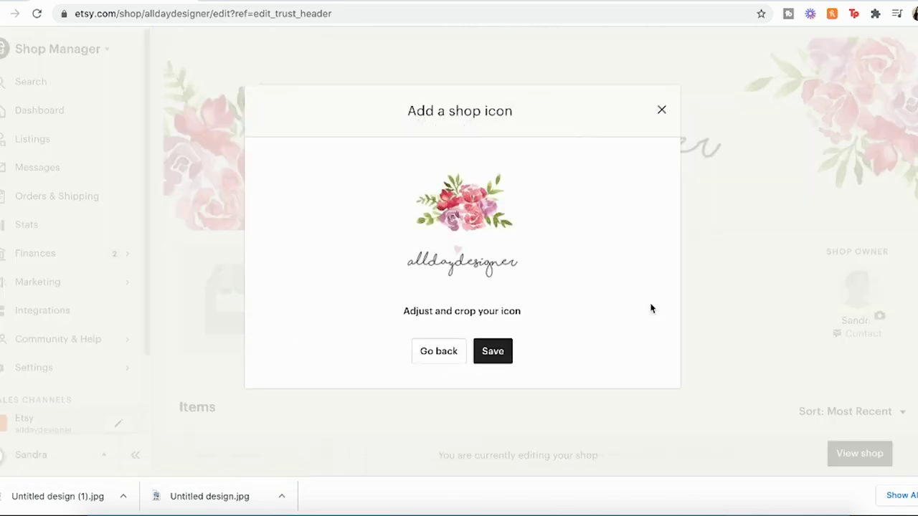
pyautogui.click(493, 351)
pyautogui.click(495, 384)
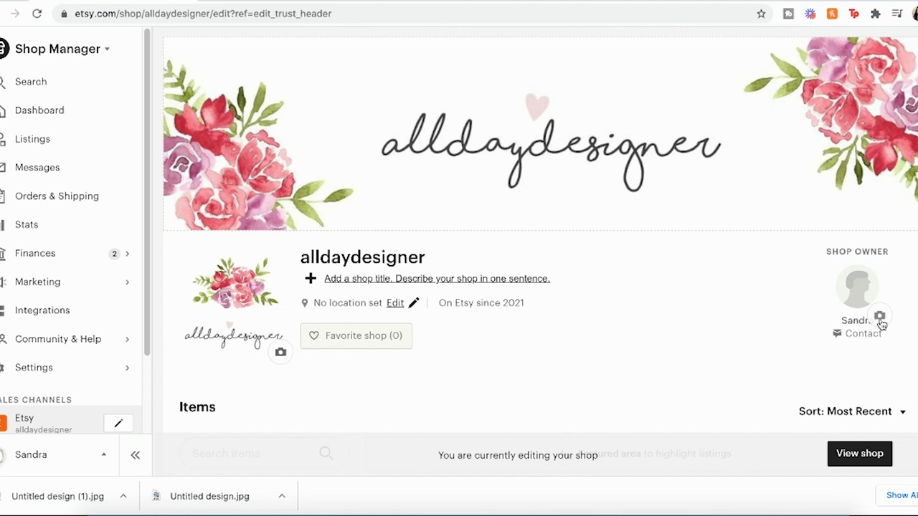
# Upload DSC_8139 copy.jpg from the OPENSHOP folder as the shop owner photo and save it.
pyautogui.click(880, 318)
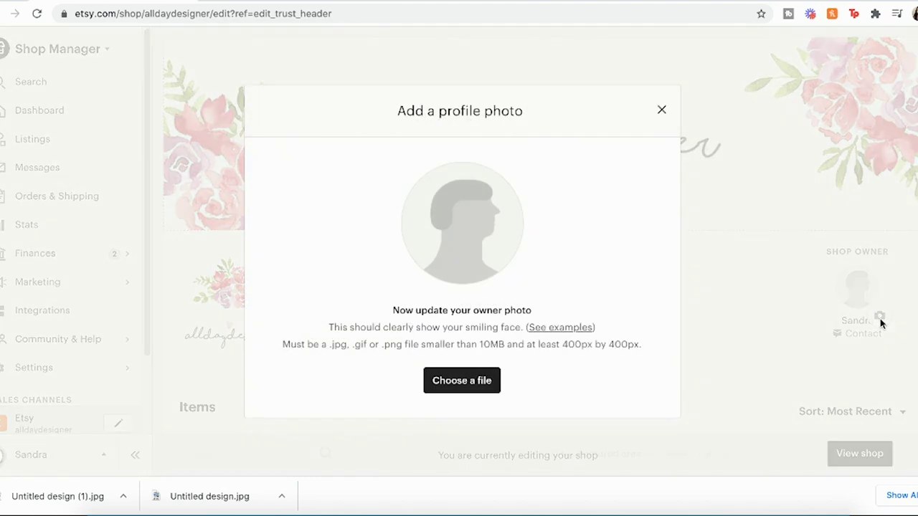
pyautogui.click(486, 389)
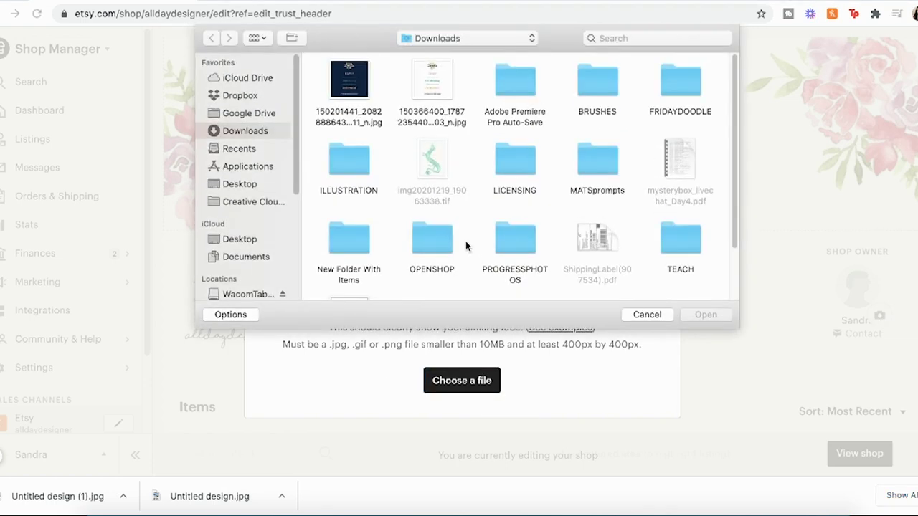
pyautogui.doubleClick(449, 232)
pyautogui.click(351, 159)
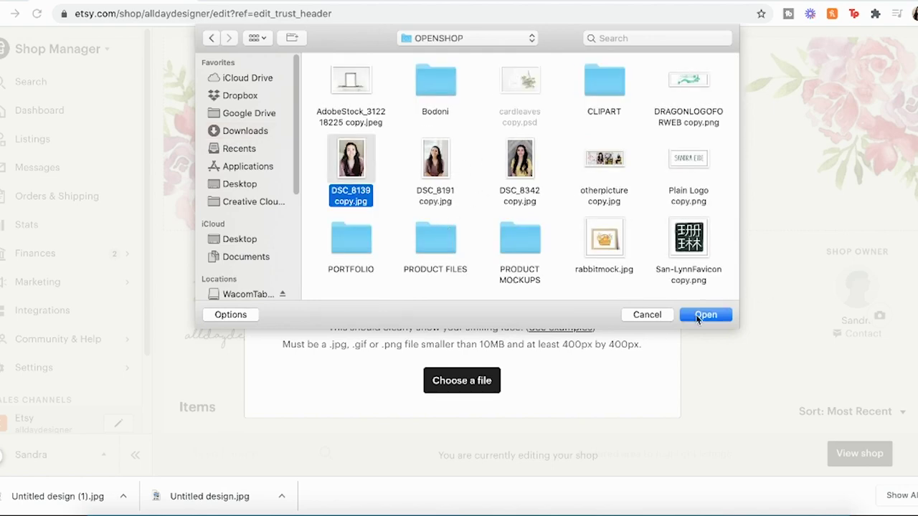
pyautogui.click(697, 315)
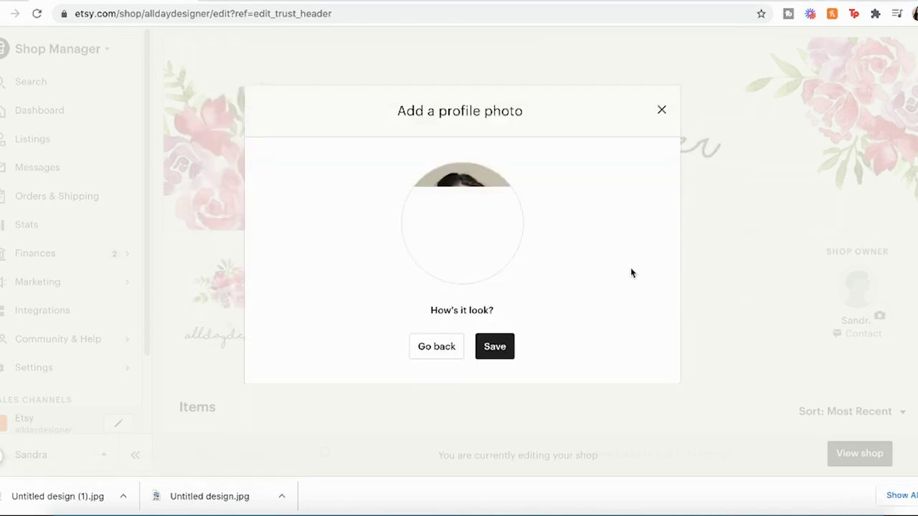
pyautogui.click(509, 343)
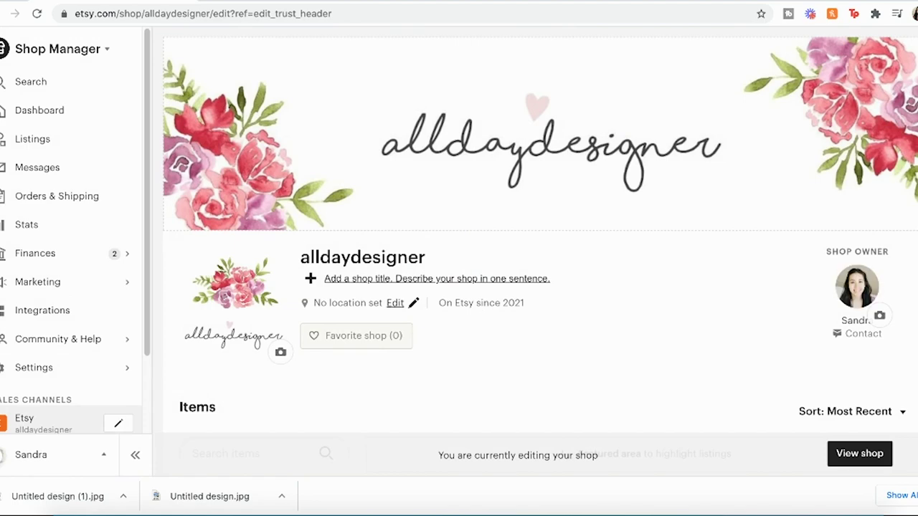
pyautogui.scroll(-3, 538, 251)
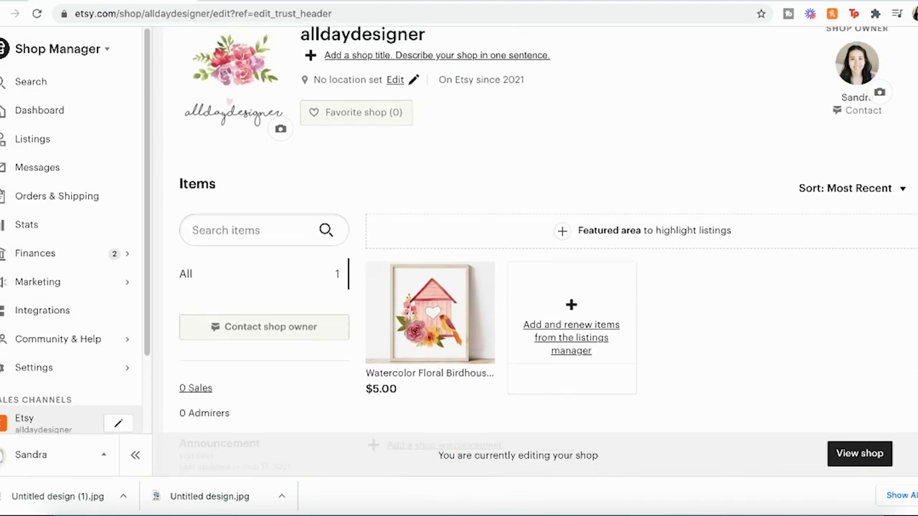
pyautogui.scroll(3, 540, 251)
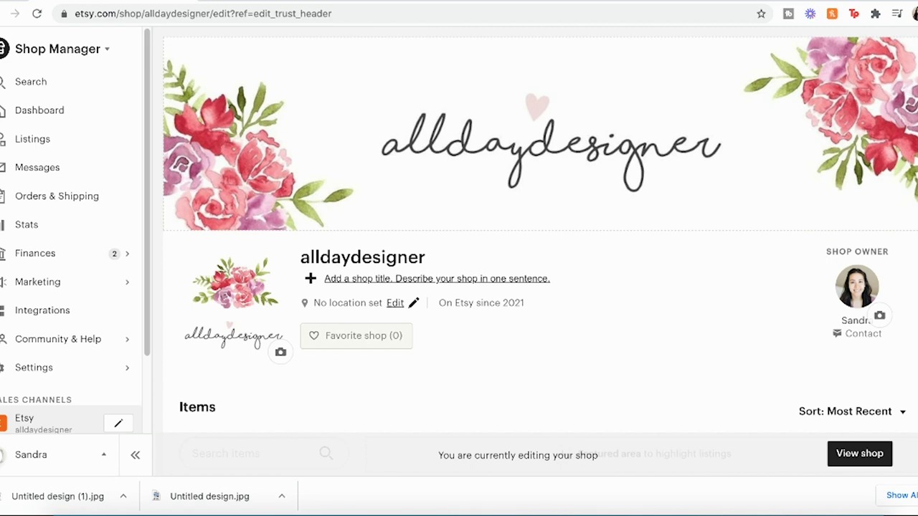
pyautogui.scroll(-1, 756, 160)
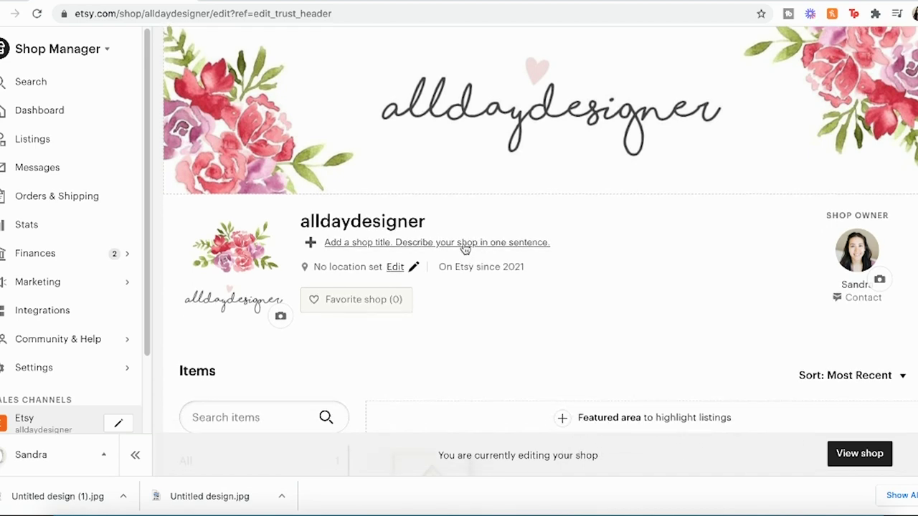
# Enter 'Printable Digital Products' in the shop title field, correcting a typo.
pyautogui.click(313, 245)
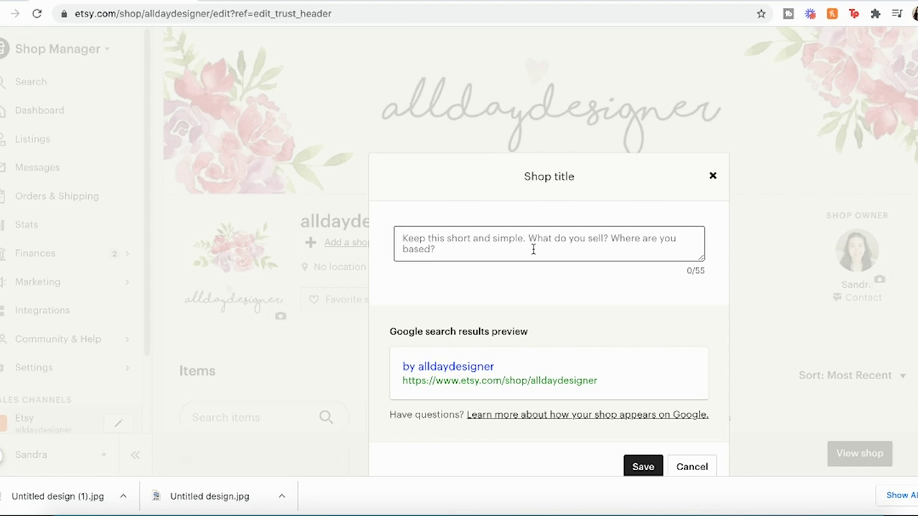
pyautogui.write('Printable Digital Prodyc')
pyautogui.press('BackSpace')
pyautogui.press('BackSpace')
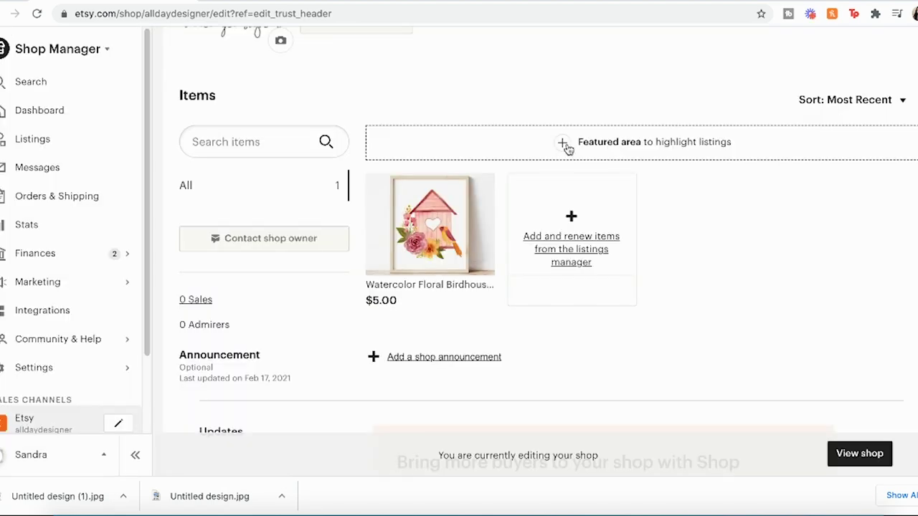
# Add a Standard grid Featured items section, review its listing queue unchanged, and save it.
pyautogui.click(565, 145)
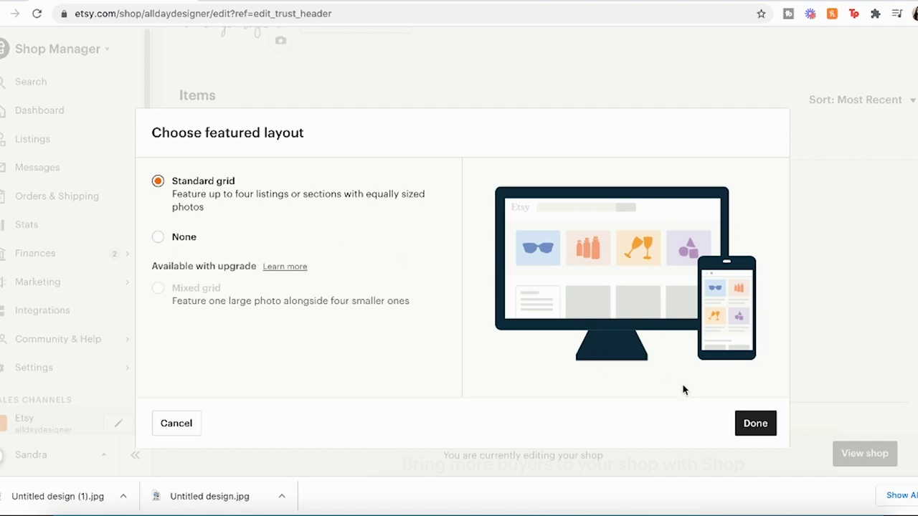
pyautogui.click(757, 424)
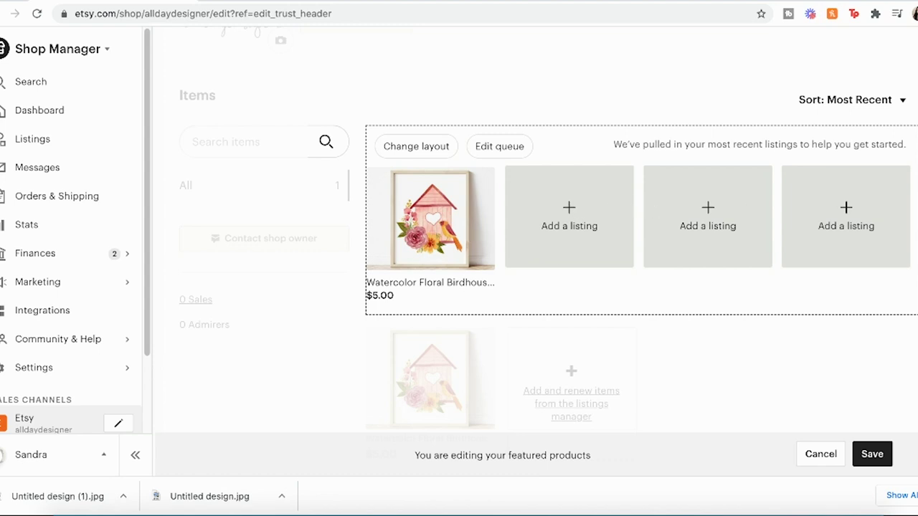
pyautogui.scroll(1, 549, 229)
pyautogui.scroll(-3, 549, 230)
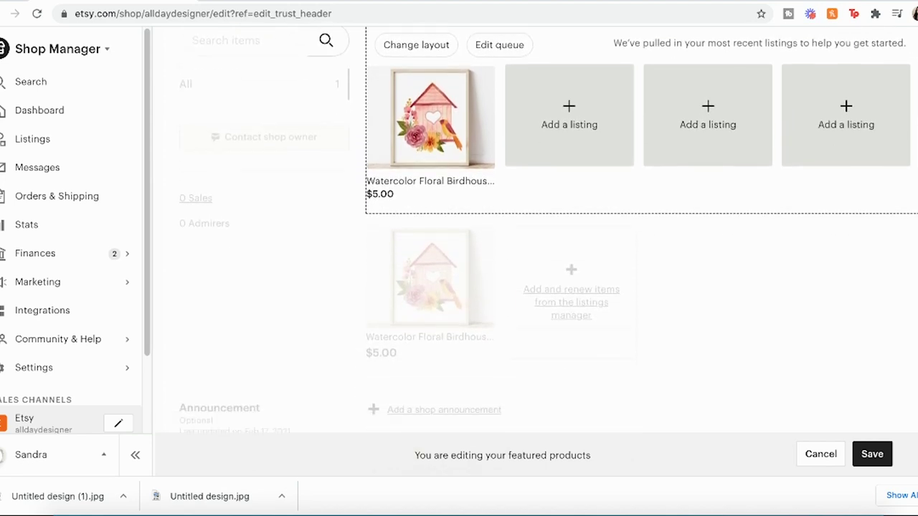
pyautogui.scroll(1, 911, 166)
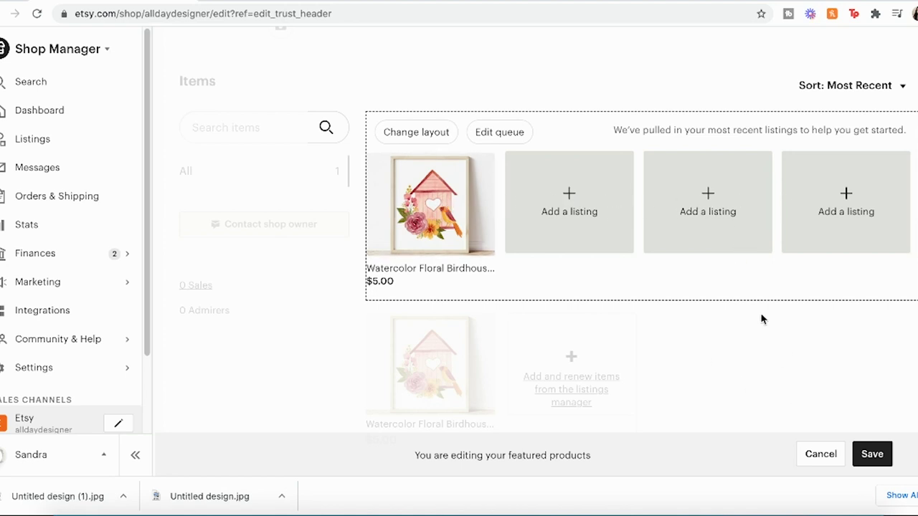
pyautogui.click(528, 135)
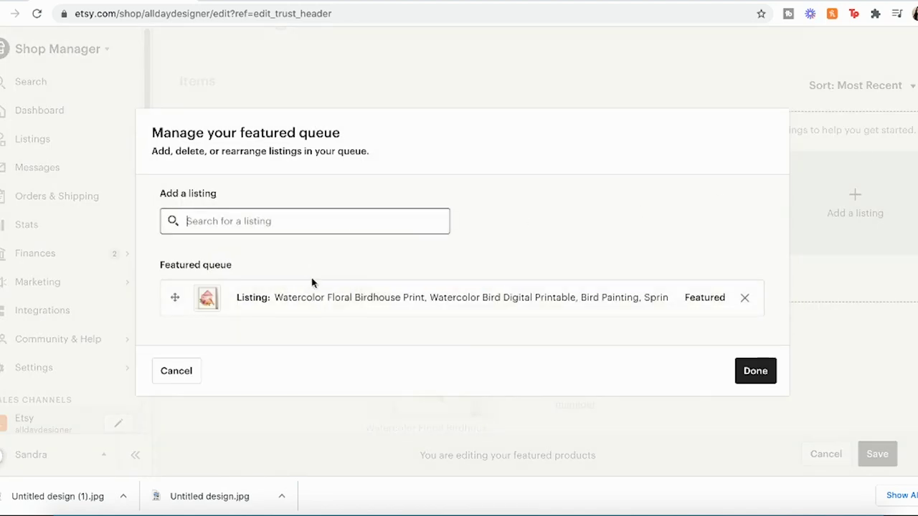
pyautogui.click(184, 376)
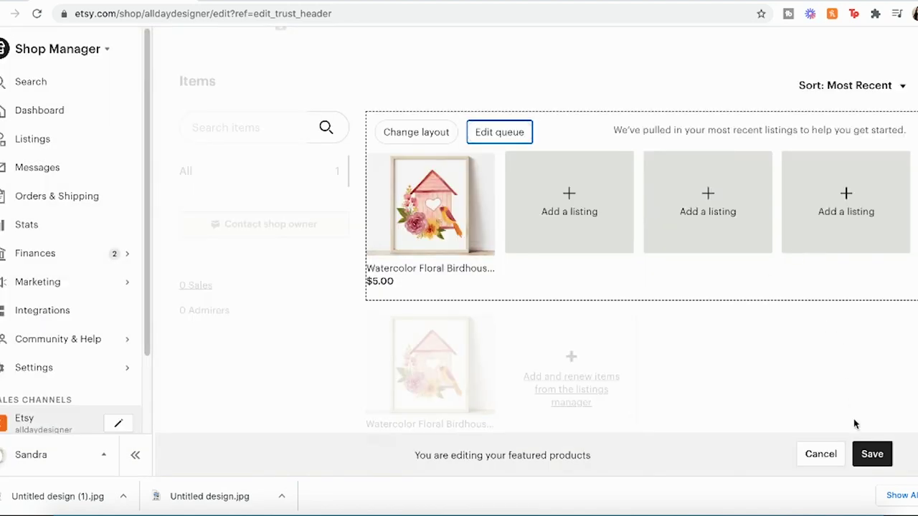
pyautogui.click(870, 454)
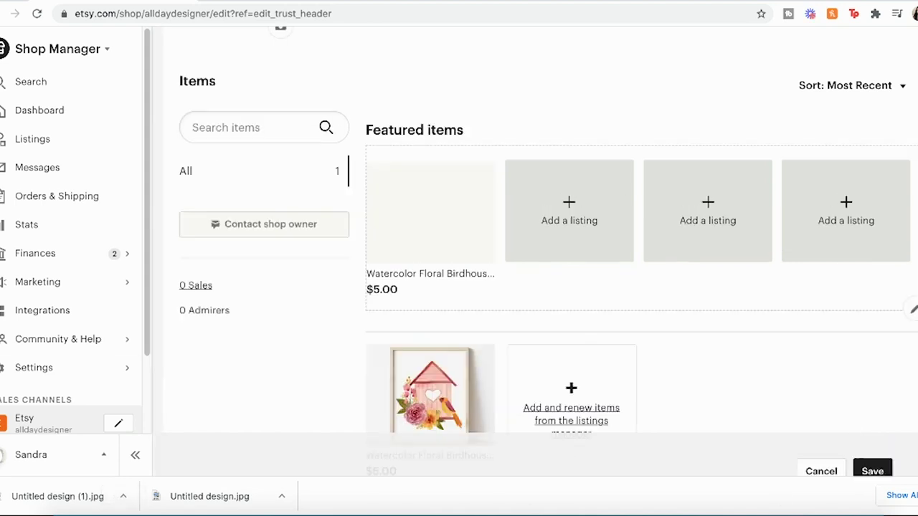
# Post and save the shop announcement 'Sale Now through March! 15% off!'.
pyautogui.scroll(-4, 549, 251)
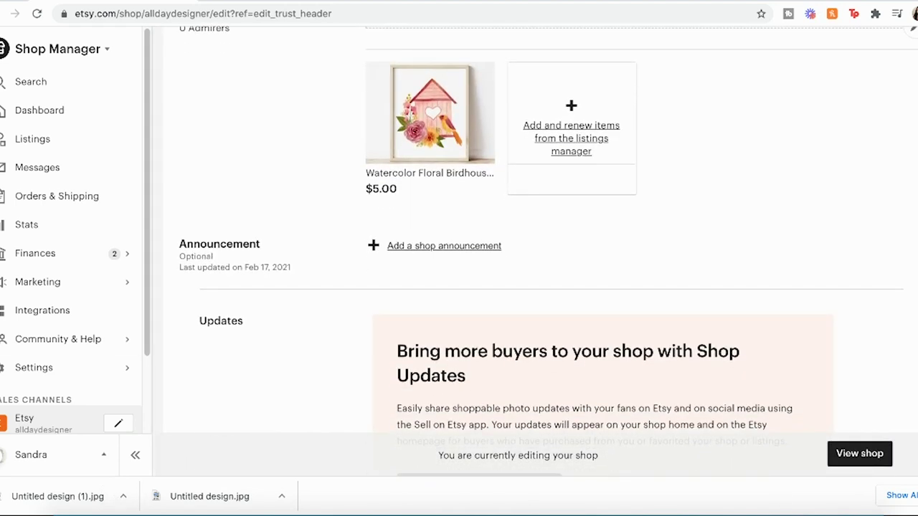
pyautogui.scroll(-1, 459, 251)
pyautogui.click(412, 160)
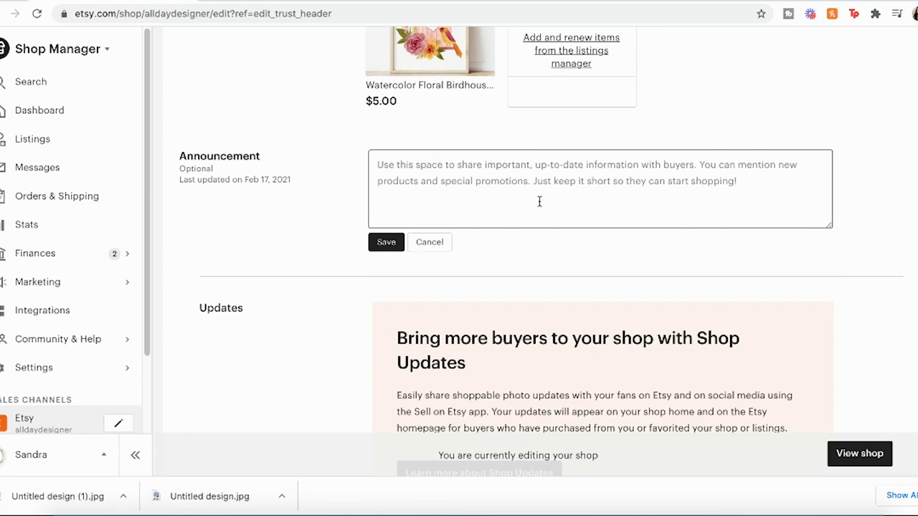
pyautogui.write('Sal')
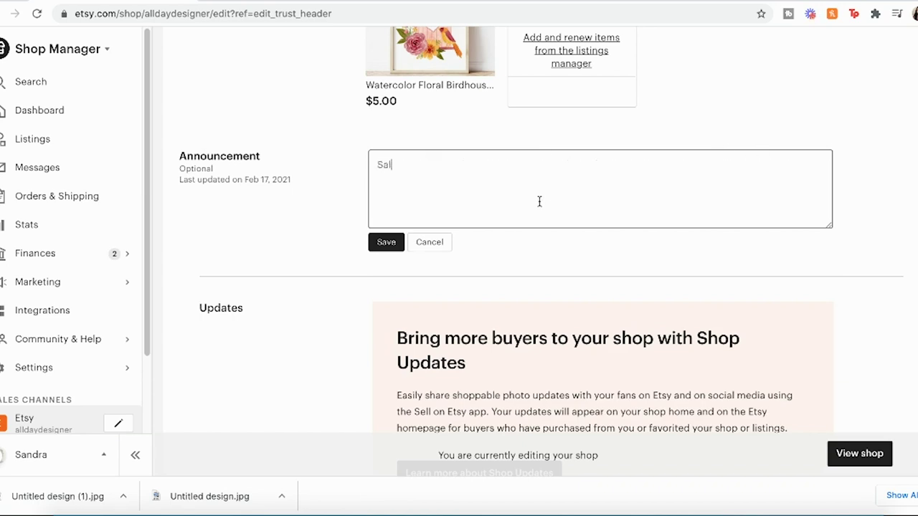
pyautogui.write('e Now through March!')
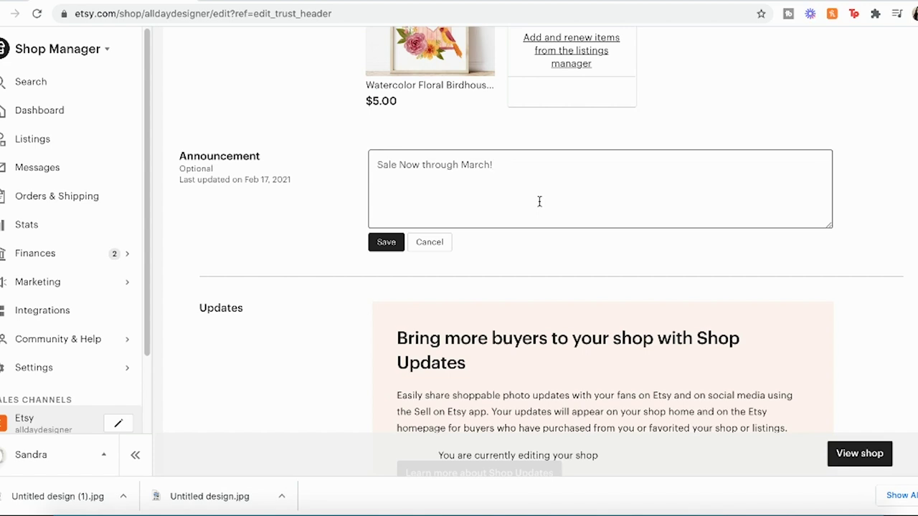
pyautogui.write(' 15% off!')
pyautogui.click(395, 248)
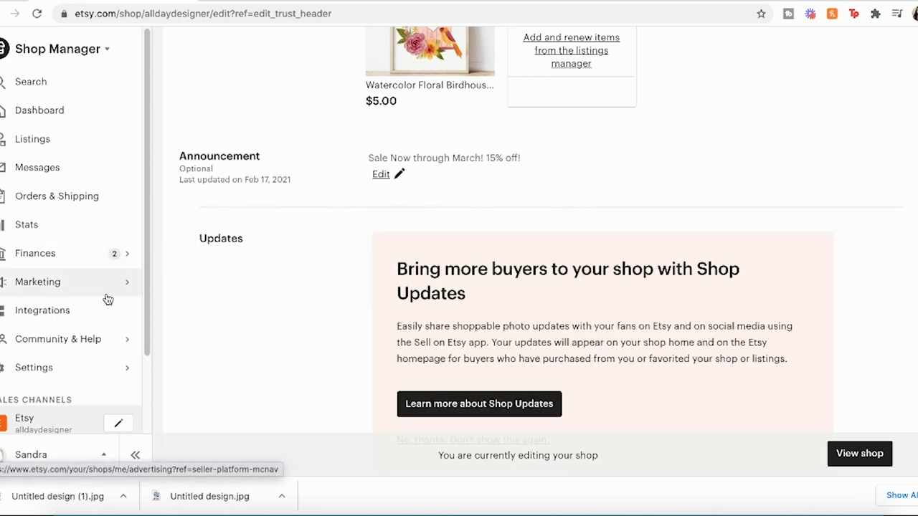
# Create a 15% off sale from Marketing with a start date, then review and confirm it.
pyautogui.click(82, 294)
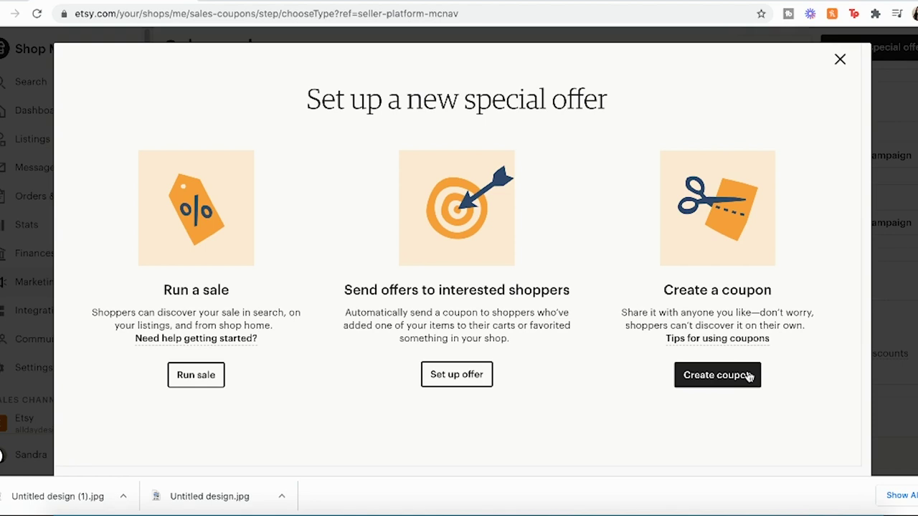
pyautogui.click(196, 375)
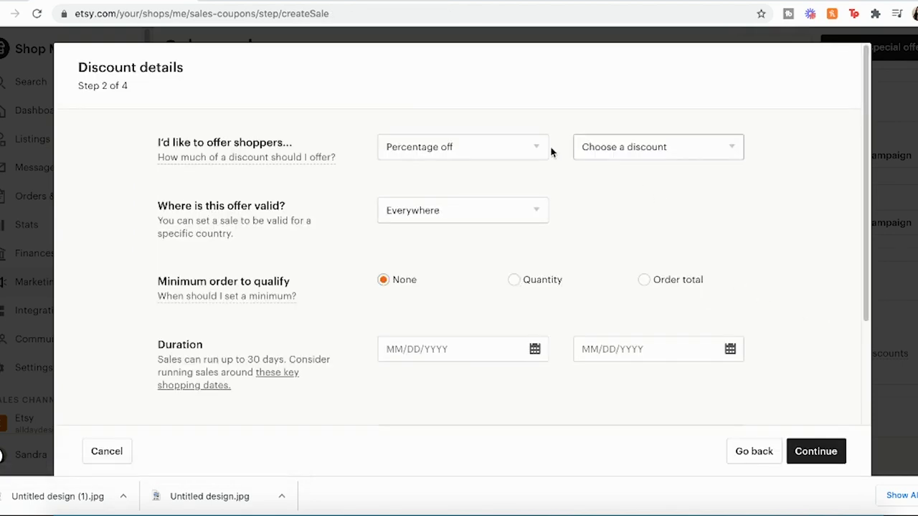
pyautogui.click(656, 157)
pyautogui.click(664, 175)
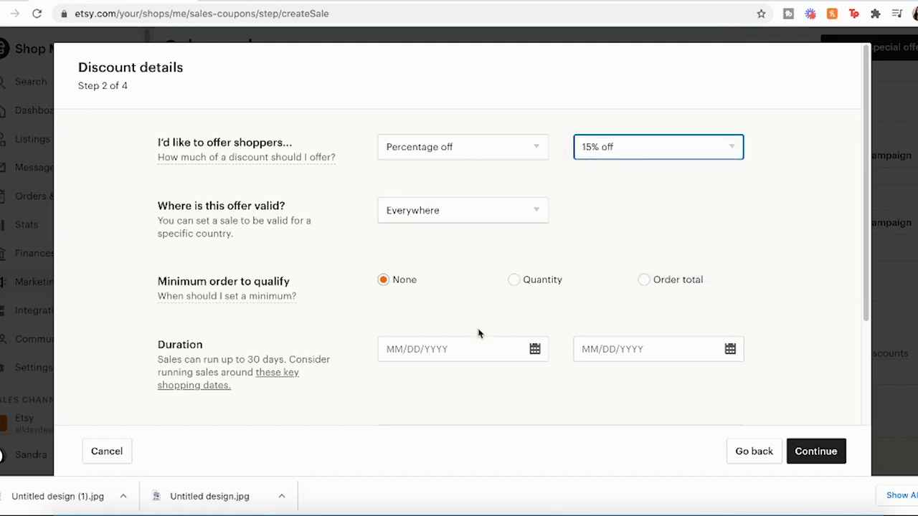
pyautogui.click(534, 349)
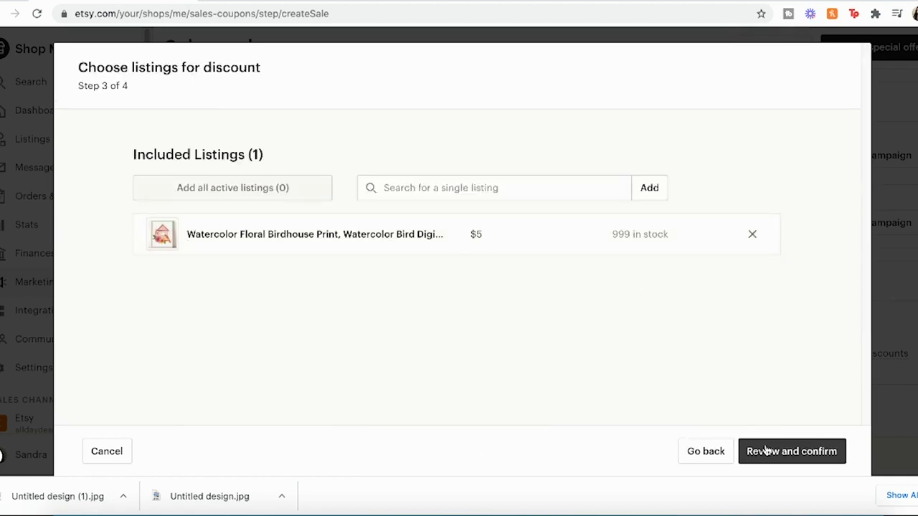
pyautogui.click(771, 461)
pyautogui.click(745, 453)
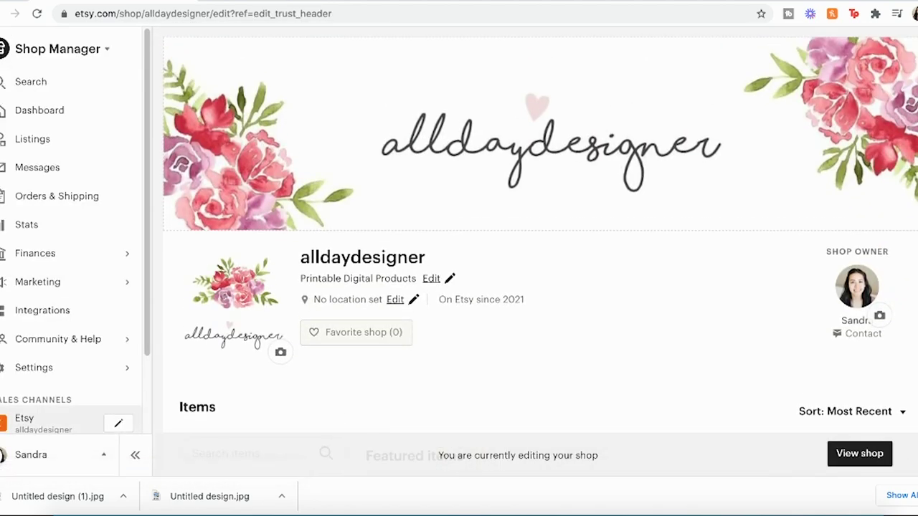
pyautogui.scroll(-5, 538, 251)
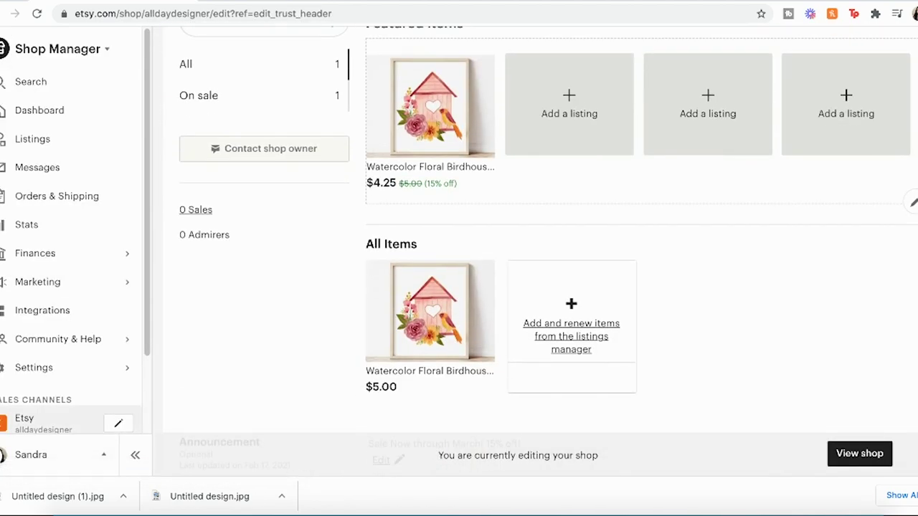
pyautogui.scroll(-6, 538, 251)
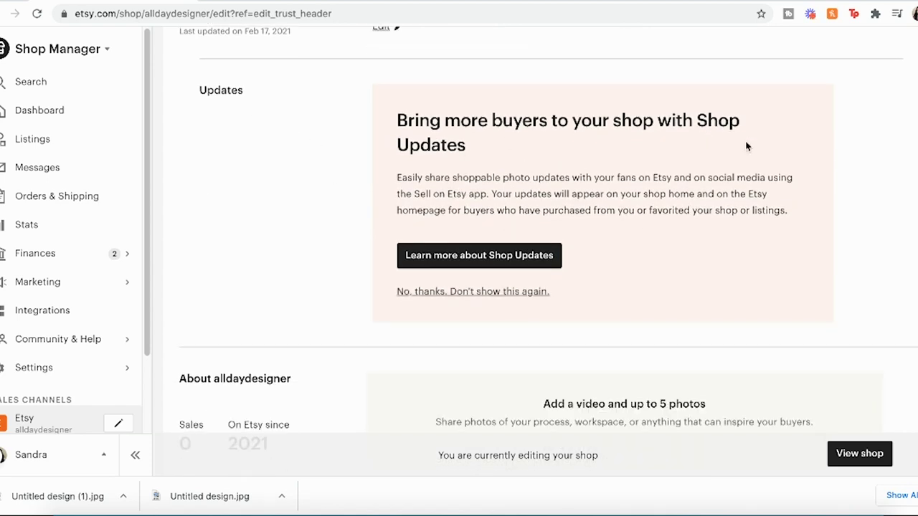
pyautogui.scroll(-4, 500, 201)
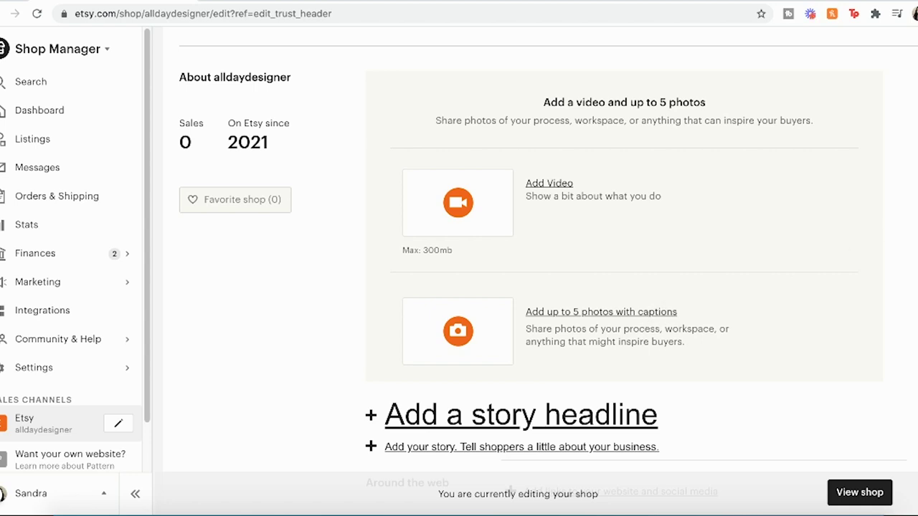
pyautogui.scroll(-3, 567, 233)
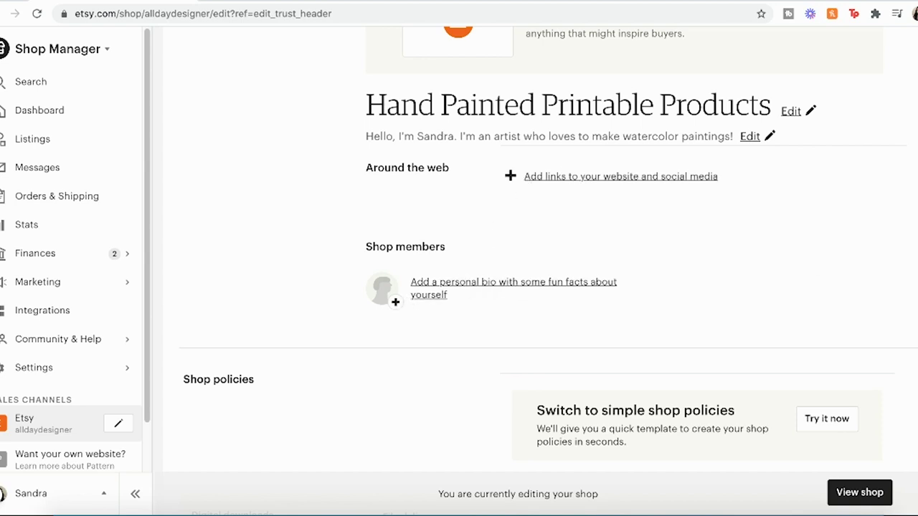
pyautogui.scroll(-2, 531, 287)
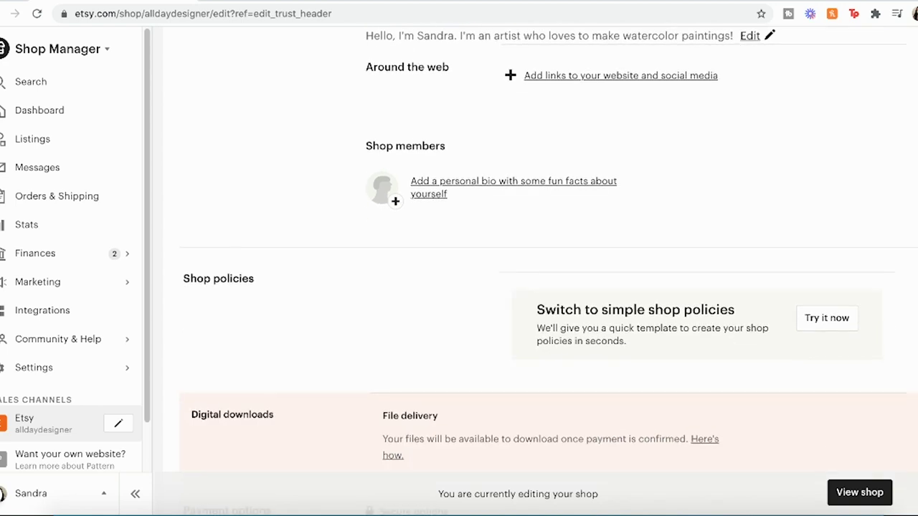
pyautogui.scroll(-2, 531, 286)
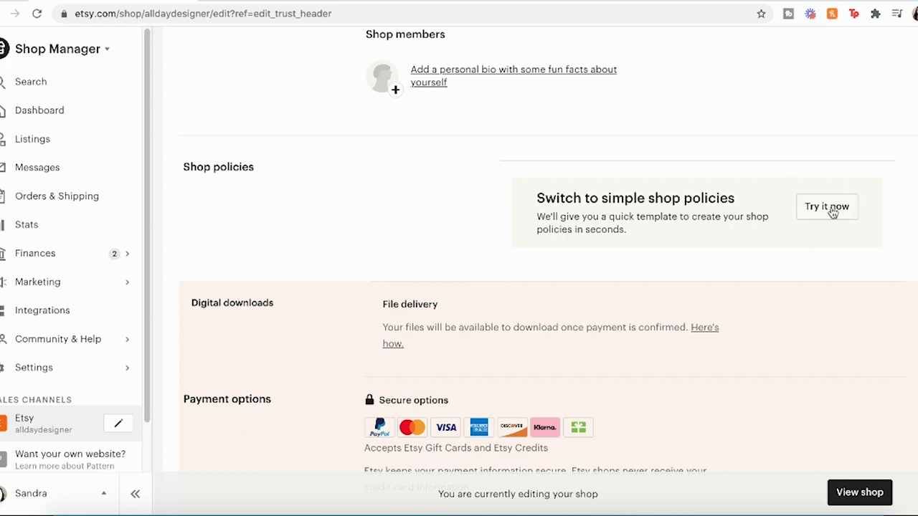
# Apply simple shop policies accepting returns and exchanges with a 14-day contact window.
pyautogui.click(827, 207)
pyautogui.scroll(-1, 832, 210)
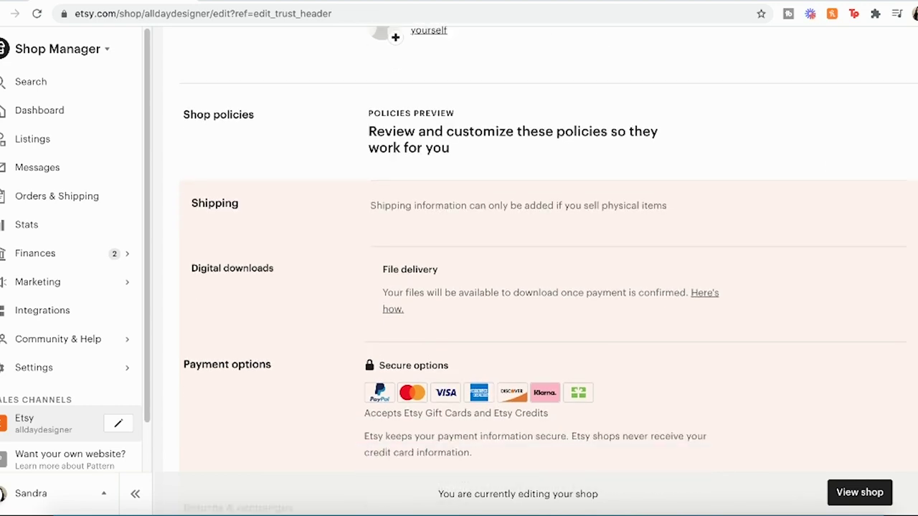
pyautogui.scroll(-1, 549, 250)
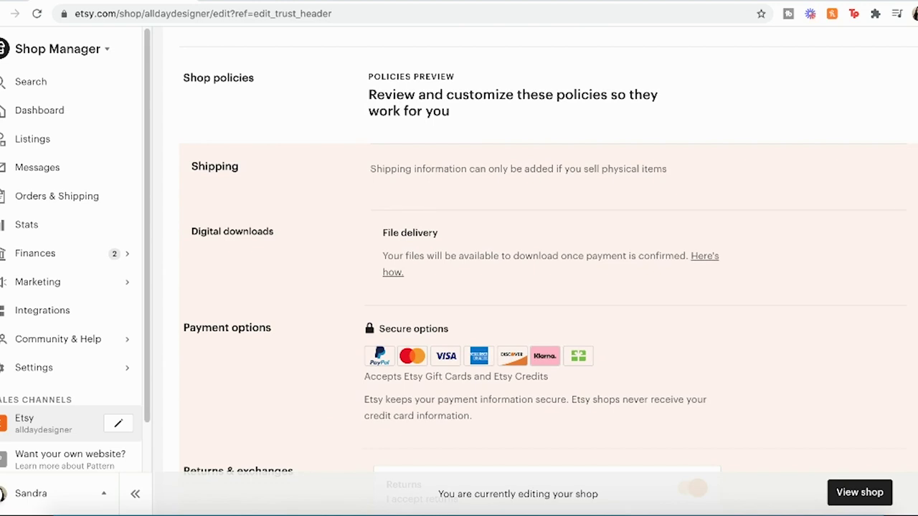
pyautogui.scroll(-5, 545, 277)
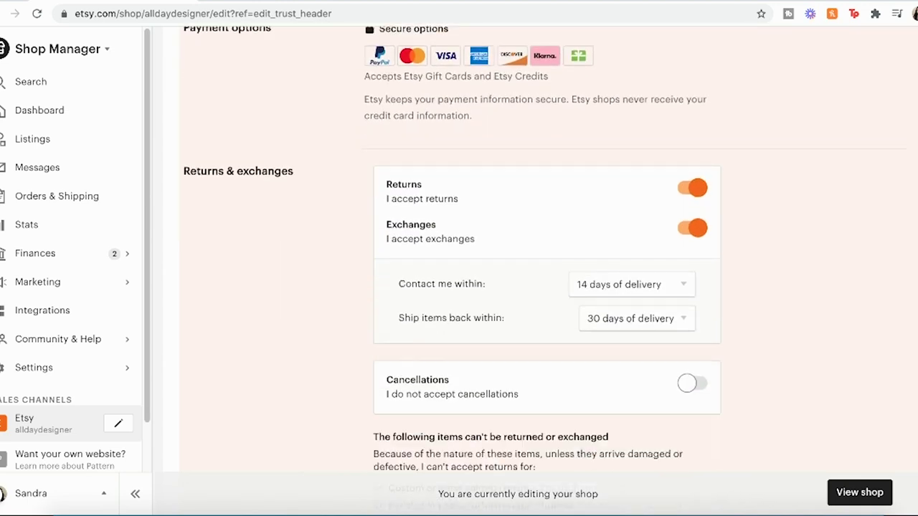
pyautogui.click(690, 179)
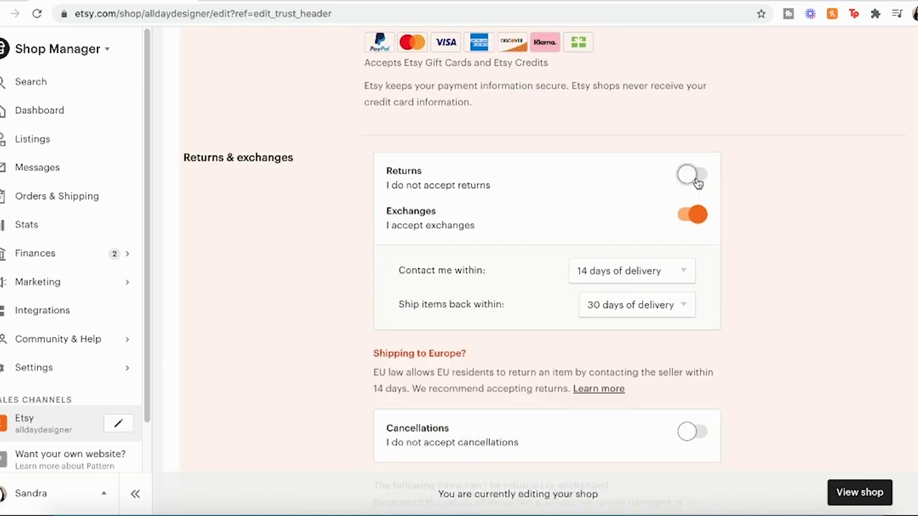
pyautogui.click(691, 180)
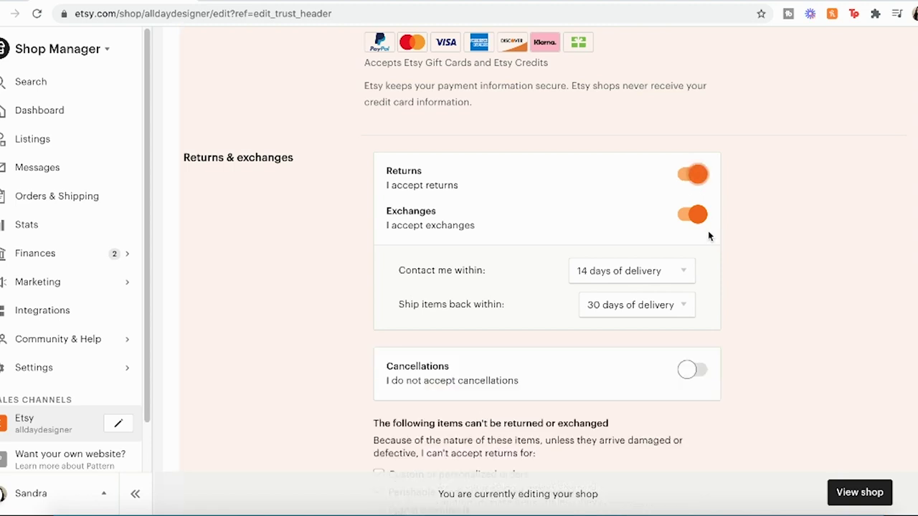
pyautogui.click(701, 222)
pyautogui.click(690, 217)
pyautogui.click(655, 271)
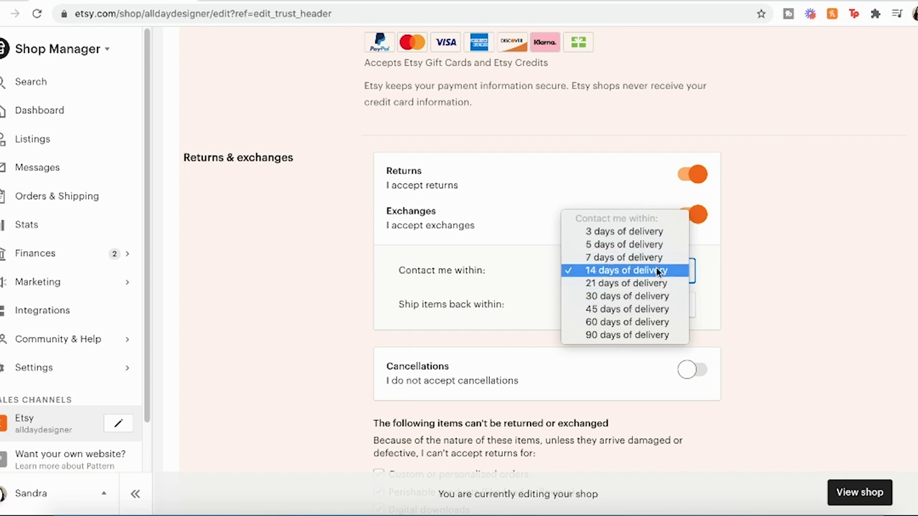
pyautogui.click(657, 271)
# Start adding an FAQ to the policies and browse the available questions.
pyautogui.scroll(-1, 545, 287)
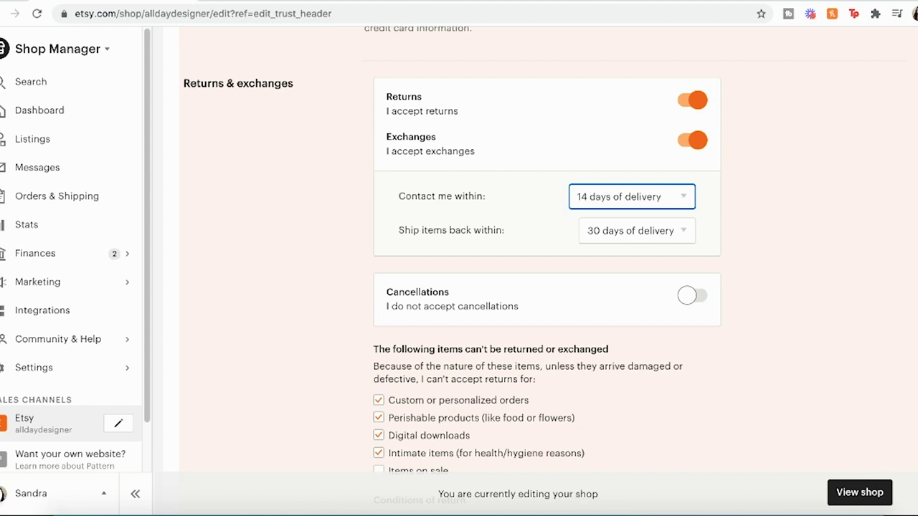
pyautogui.scroll(6, 530, 273)
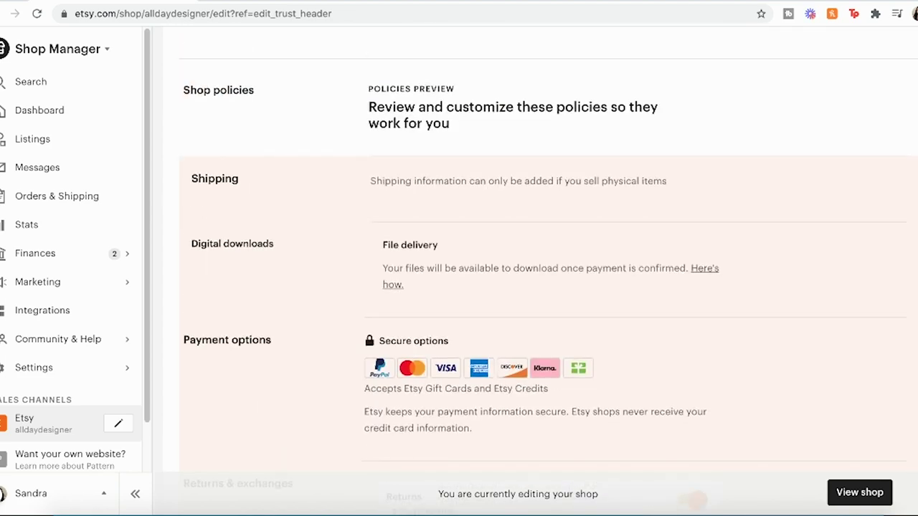
pyautogui.scroll(-15, 436, 287)
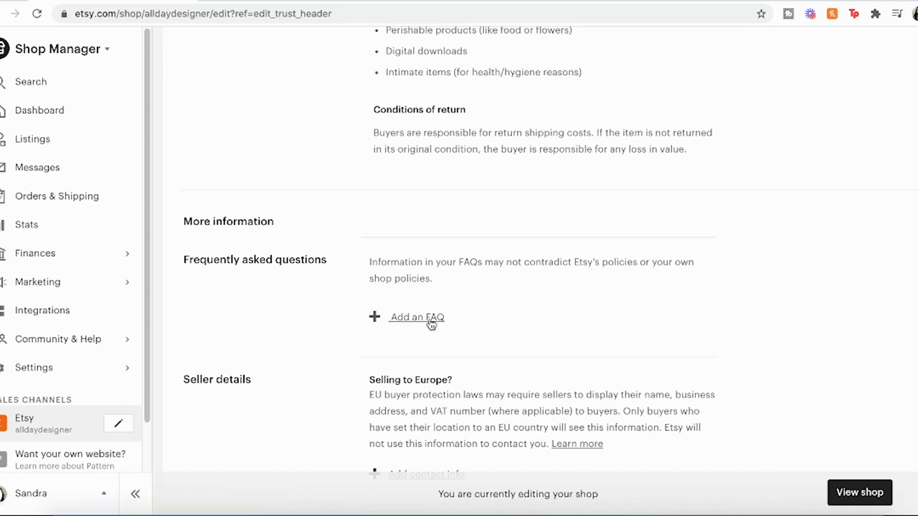
pyautogui.click(434, 317)
pyautogui.click(511, 341)
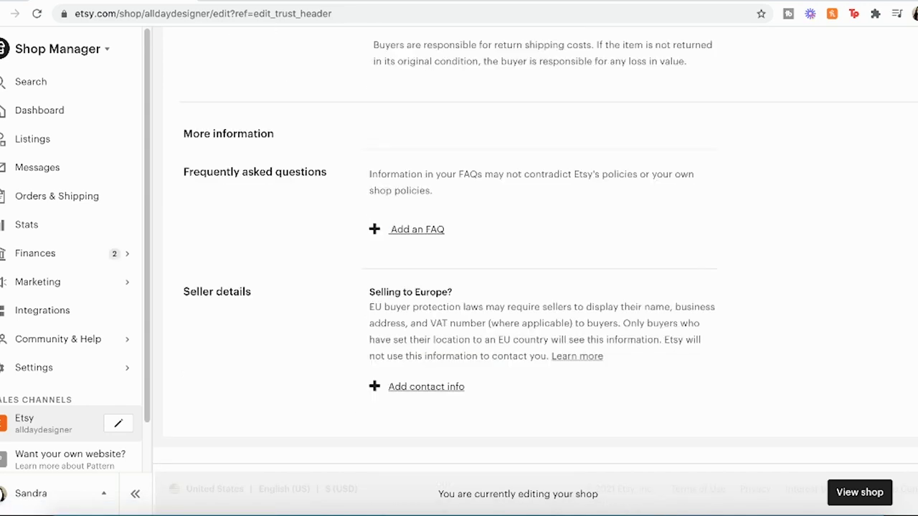
pyautogui.scroll(20, 538, 273)
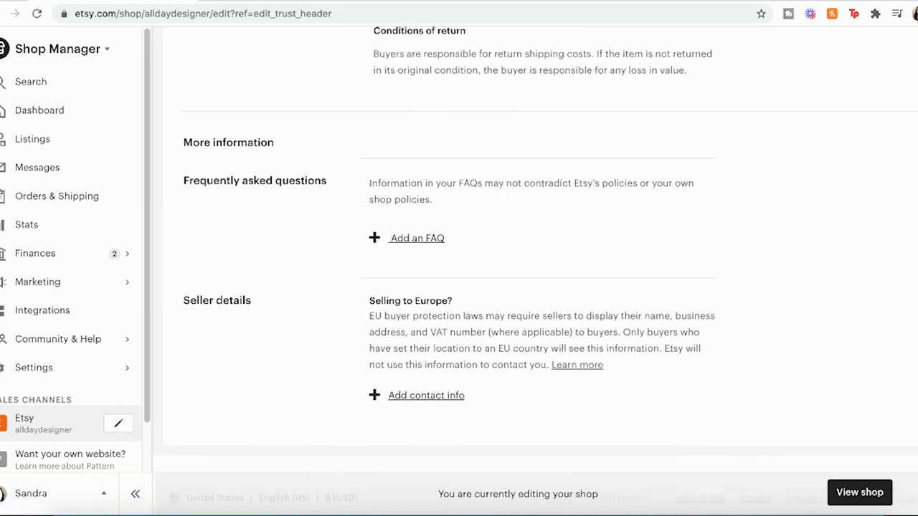
pyautogui.scroll(-20, 538, 273)
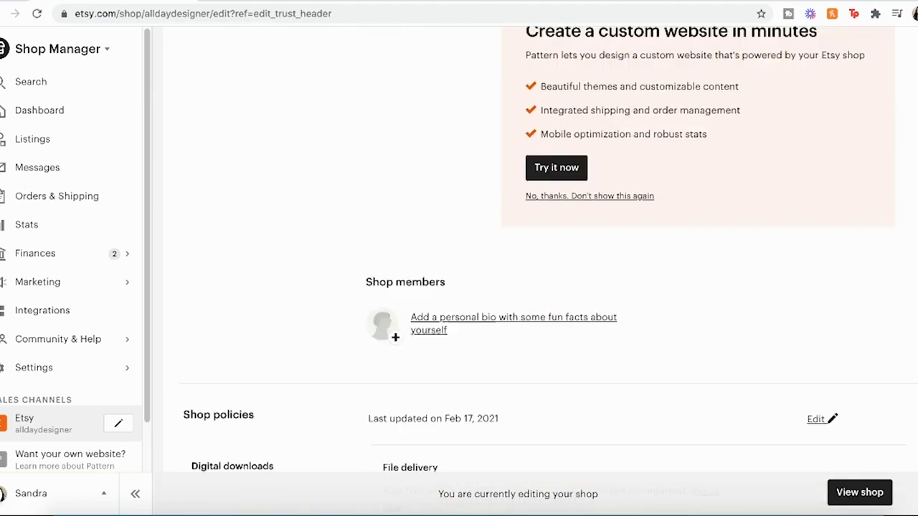
# View the live shop and scroll through the banner, sale announcement and policies.
pyautogui.click(873, 501)
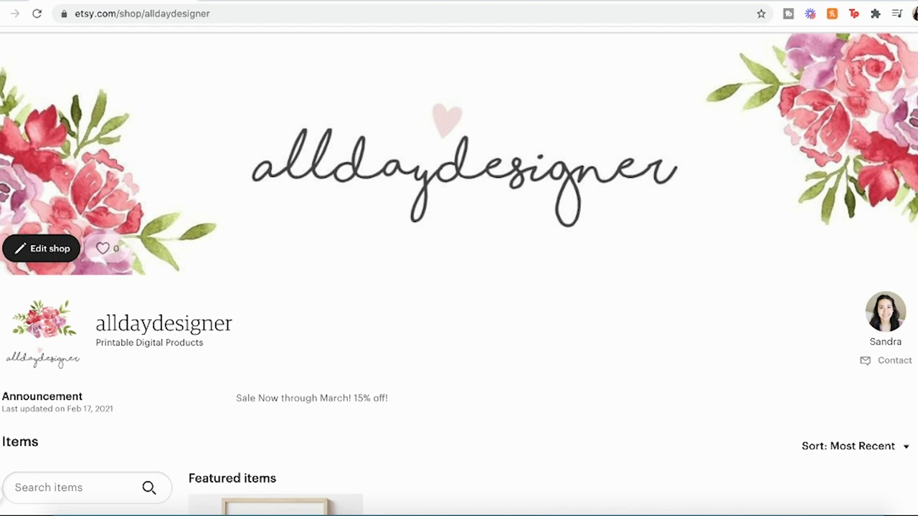
pyautogui.scroll(-4, 225, 256)
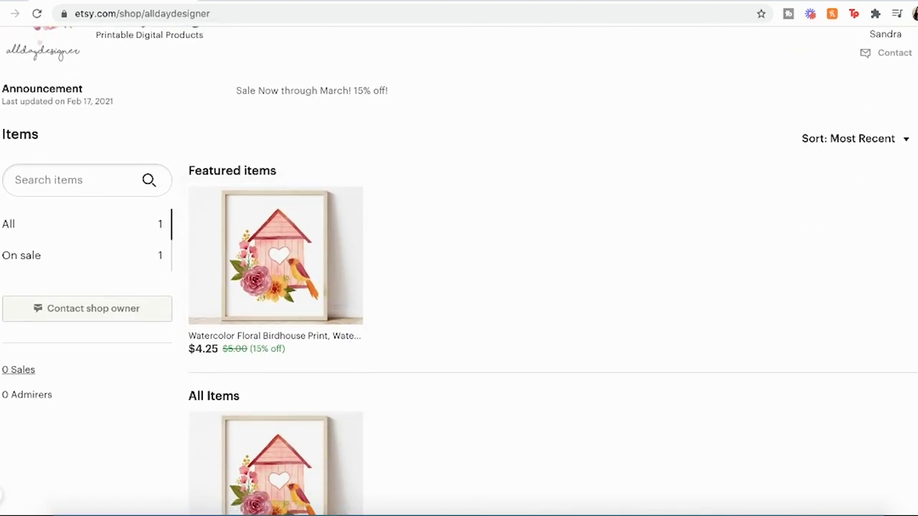
pyautogui.scroll(-5, 176, 283)
pyautogui.scroll(-3, 176, 282)
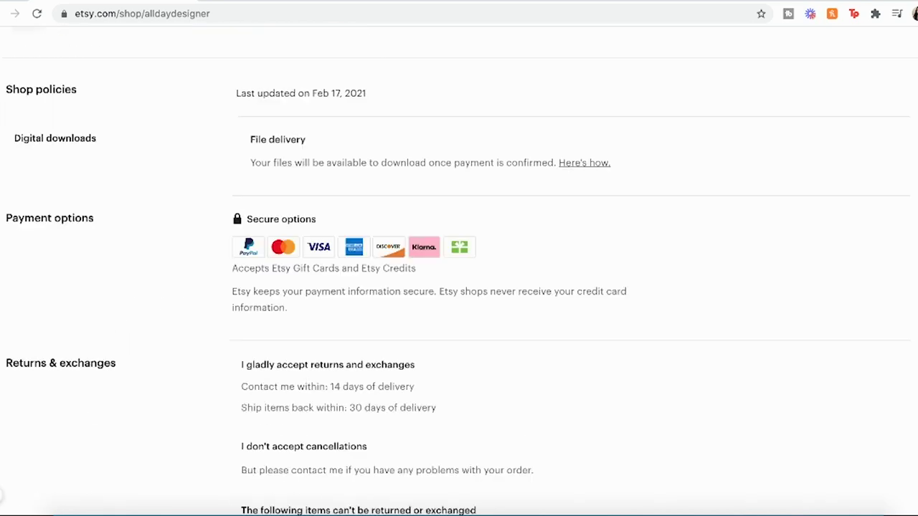
pyautogui.scroll(-5, 251, 164)
pyautogui.scroll(15, 251, 163)
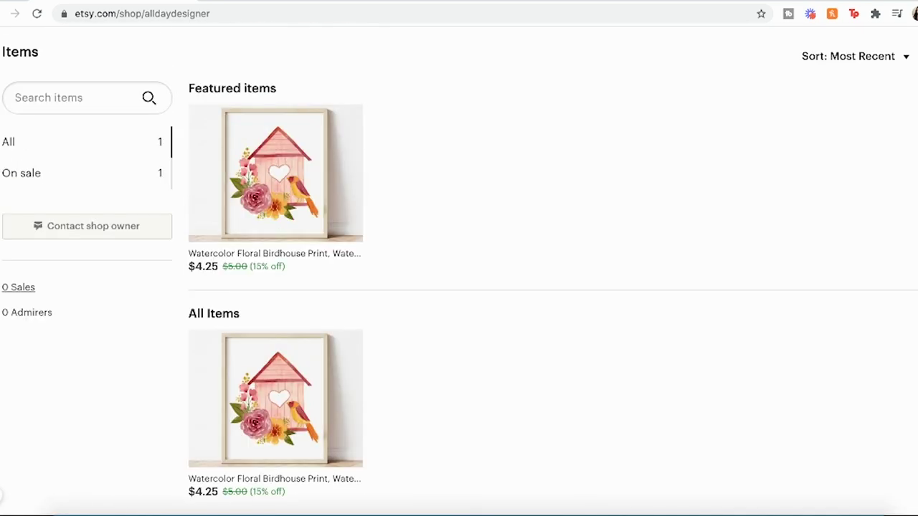
# Open the Watercolor Floral Birdhouse Print listing and read its 8x10 inch printable description.
pyautogui.click(251, 164)
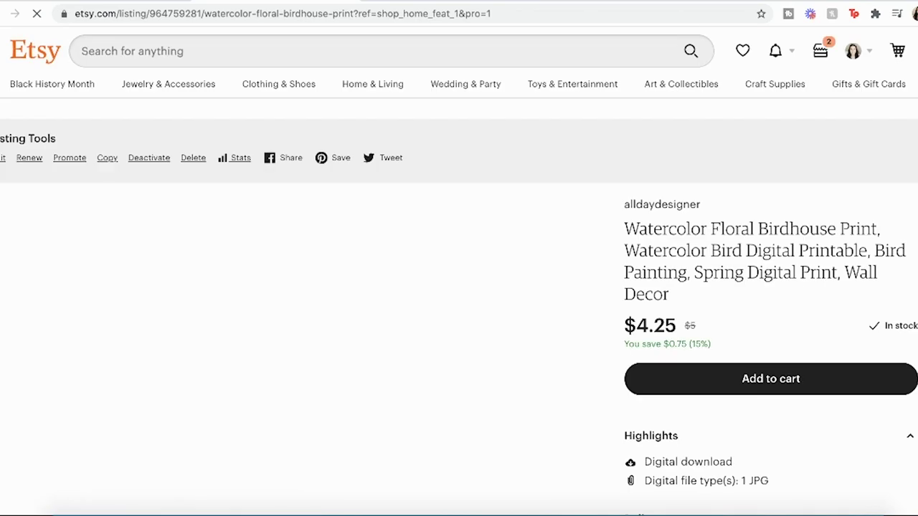
pyautogui.scroll(-2, 365, 129)
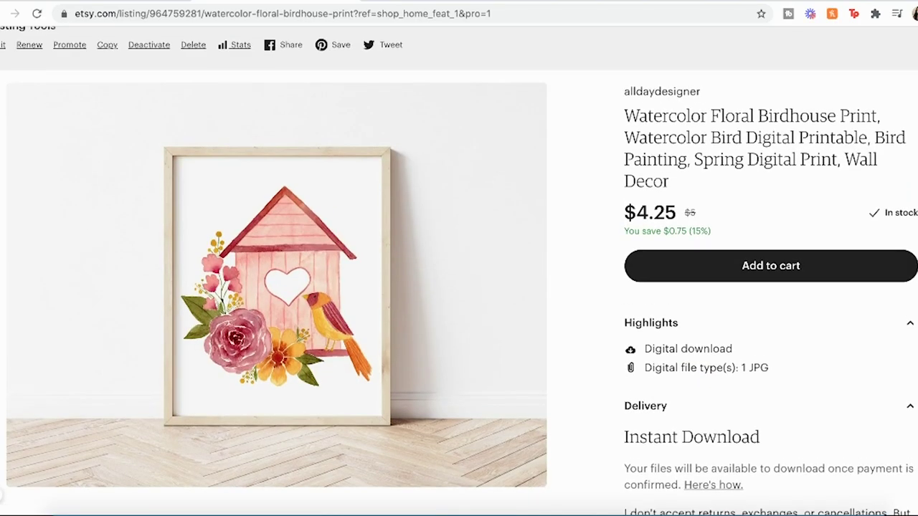
pyautogui.scroll(-1, 286, 215)
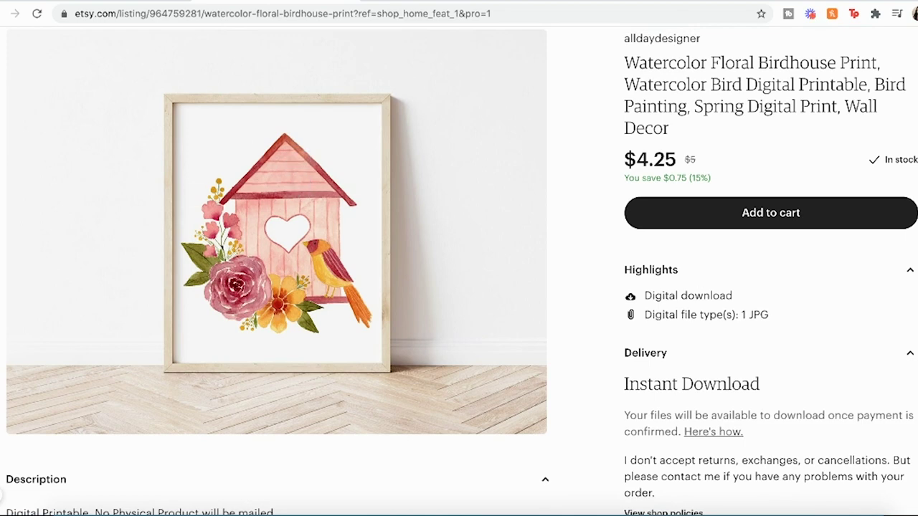
pyautogui.scroll(-2, 691, 171)
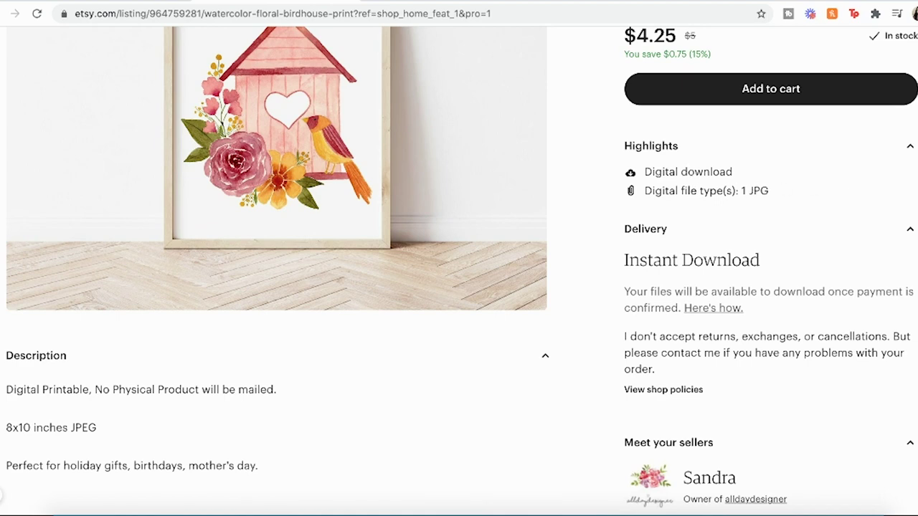
pyautogui.scroll(-2, 236, 220)
pyautogui.scroll(1, 236, 219)
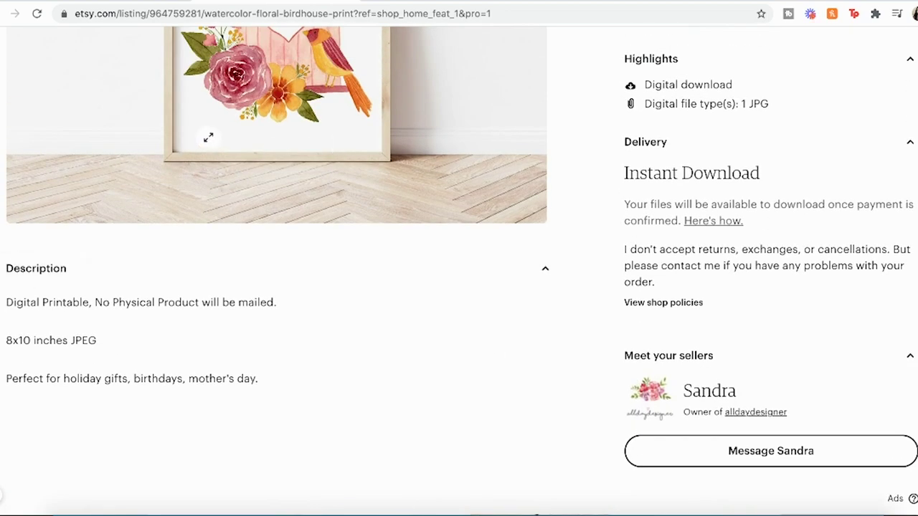
pyautogui.scroll(-1, 297, 292)
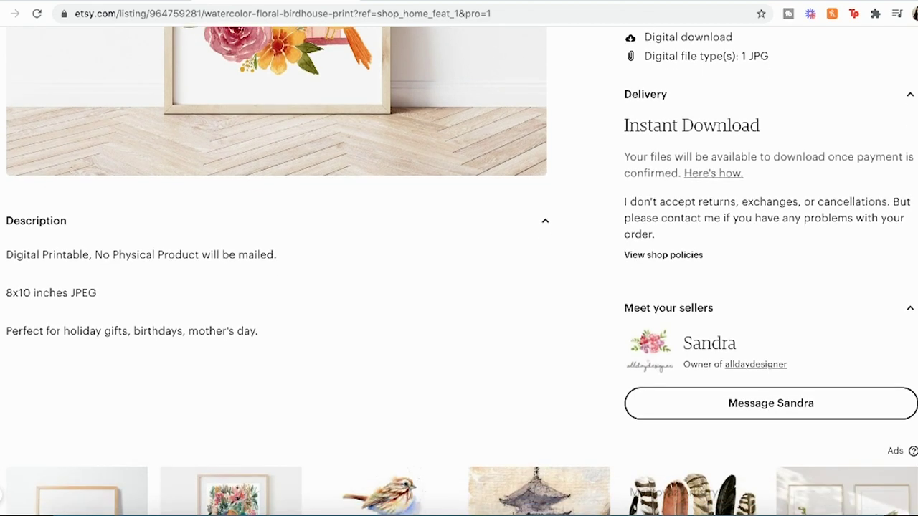
# Return to the shop home page via the shop name link under Meet your sellers.
pyautogui.click(755, 364)
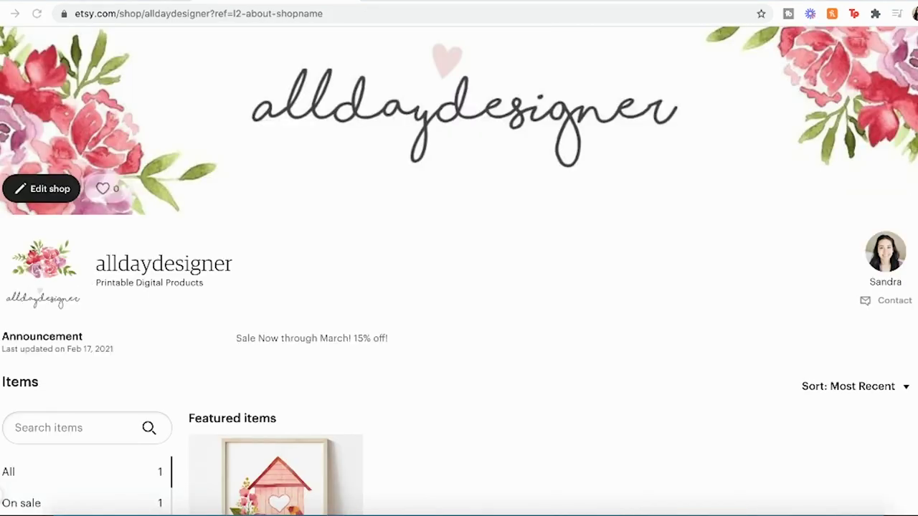